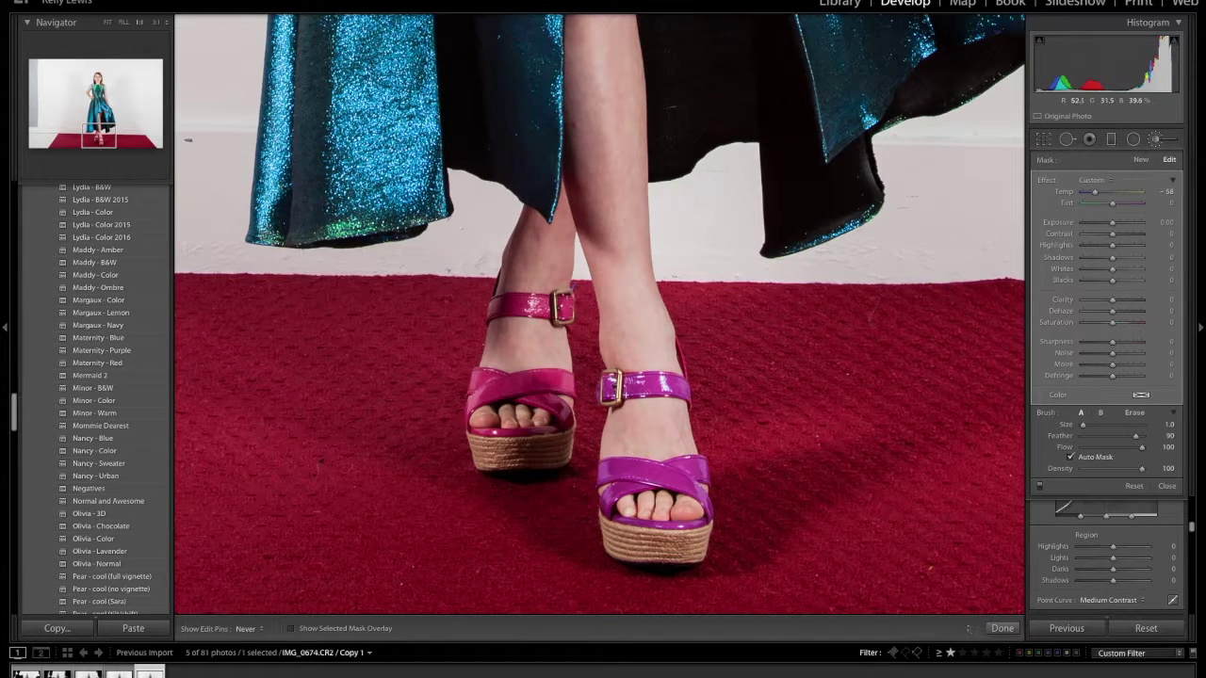
# Step: Tint the sandal mask to 53 on the right shoe, then set face Saturation -10 and Temp -2
pyautogui.press('h')
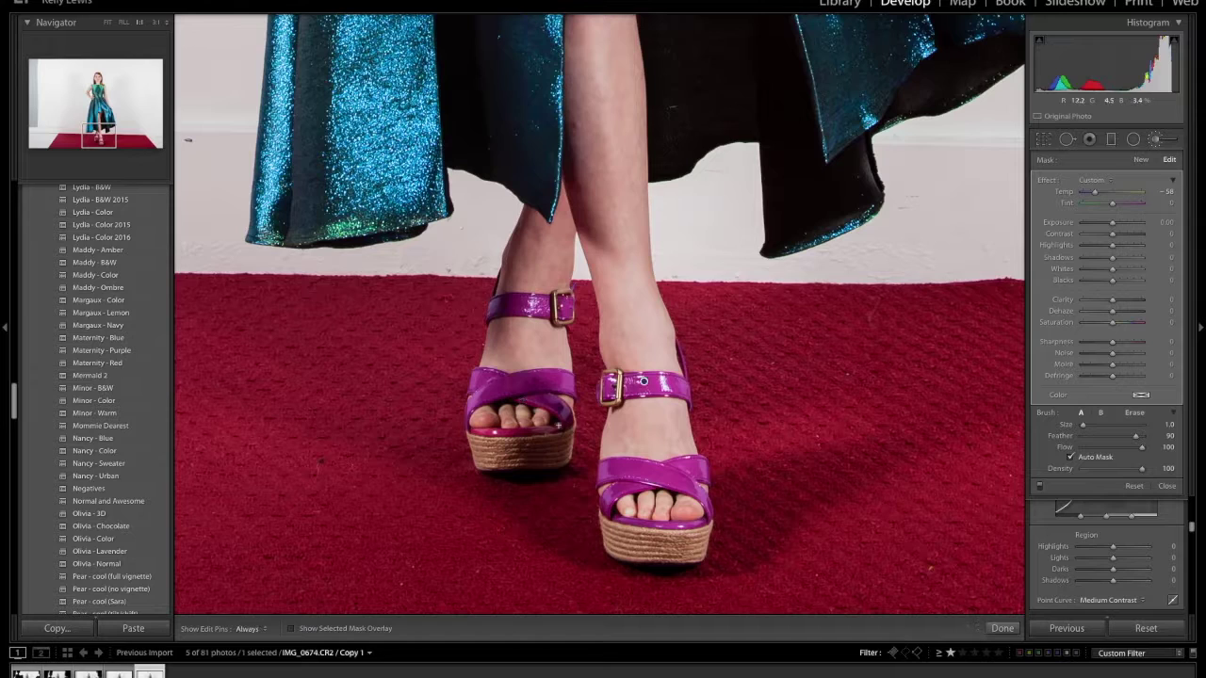
pyautogui.moveTo(1113, 203); pyautogui.dragTo(1128, 203)
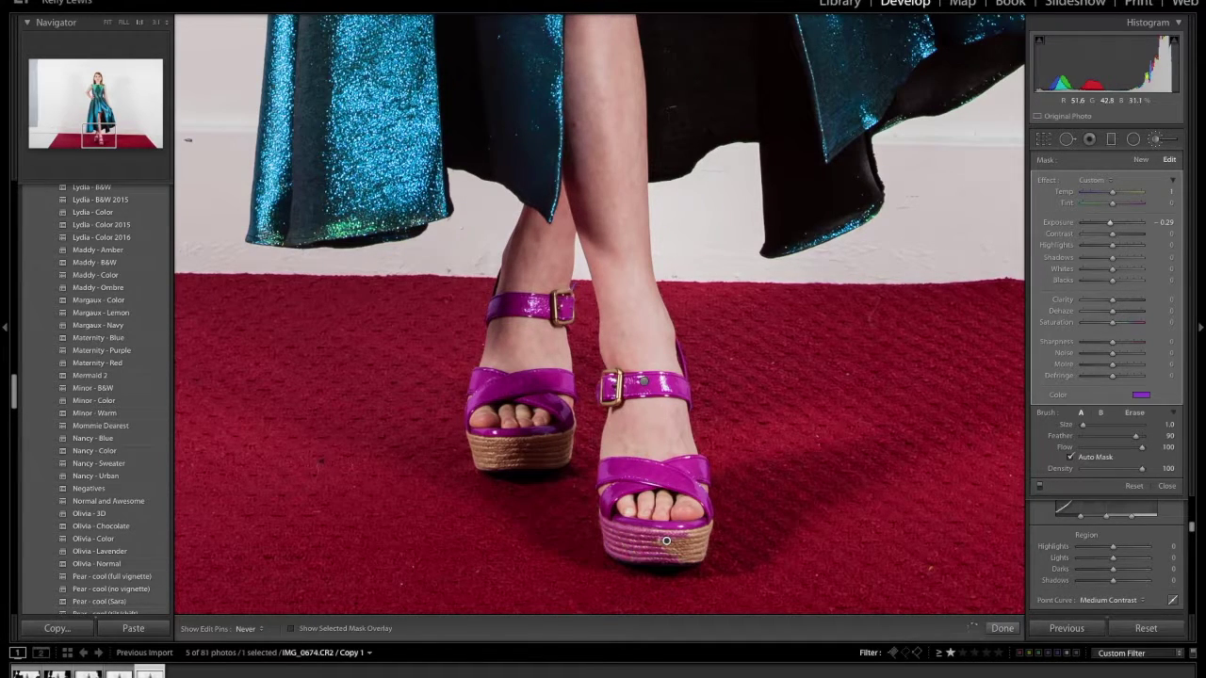
pyautogui.moveTo(666, 541); pyautogui.dragTo(666, 541)
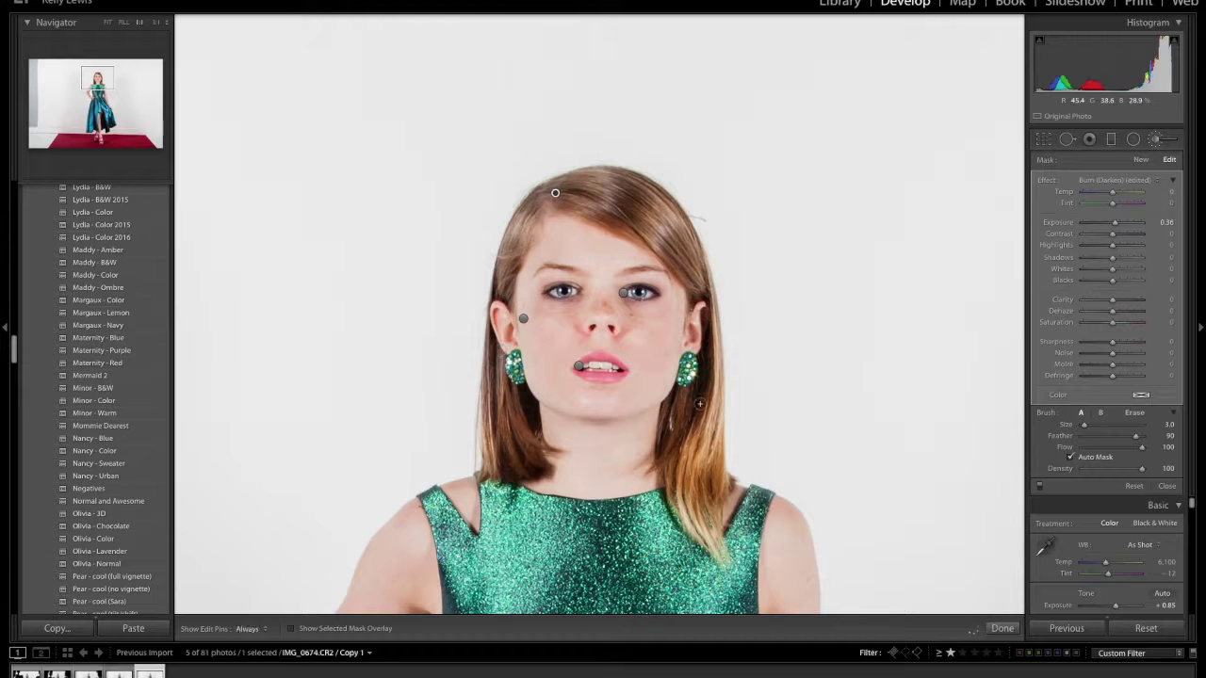
pyautogui.moveTo(1113, 322); pyautogui.dragTo(1109, 323)
pyautogui.moveTo(1113, 192); pyautogui.dragTo(1114, 196)
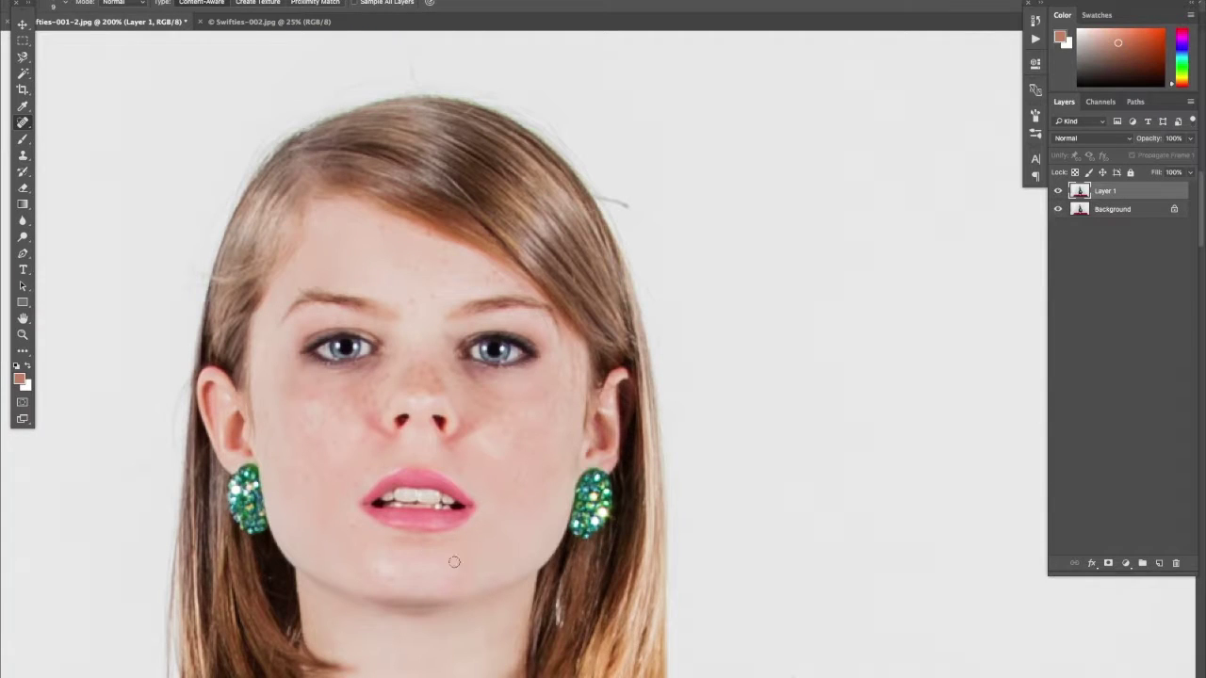
# Step: Switch from Clone Stamp to Spot Healing Brush, then sample a skin tone from the cheek
pyautogui.press('s')
pyautogui.click(22, 124)
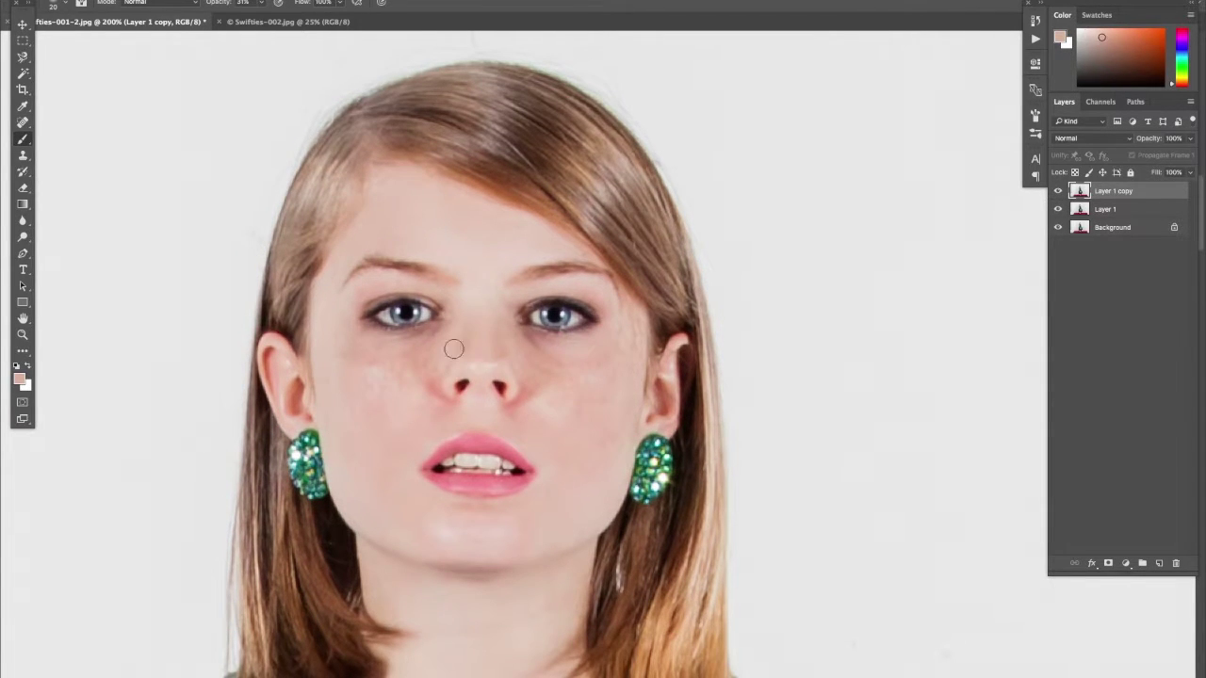
pyautogui.keyDown('alt'); pyautogui.click(453, 349); pyautogui.keyUp('alt')
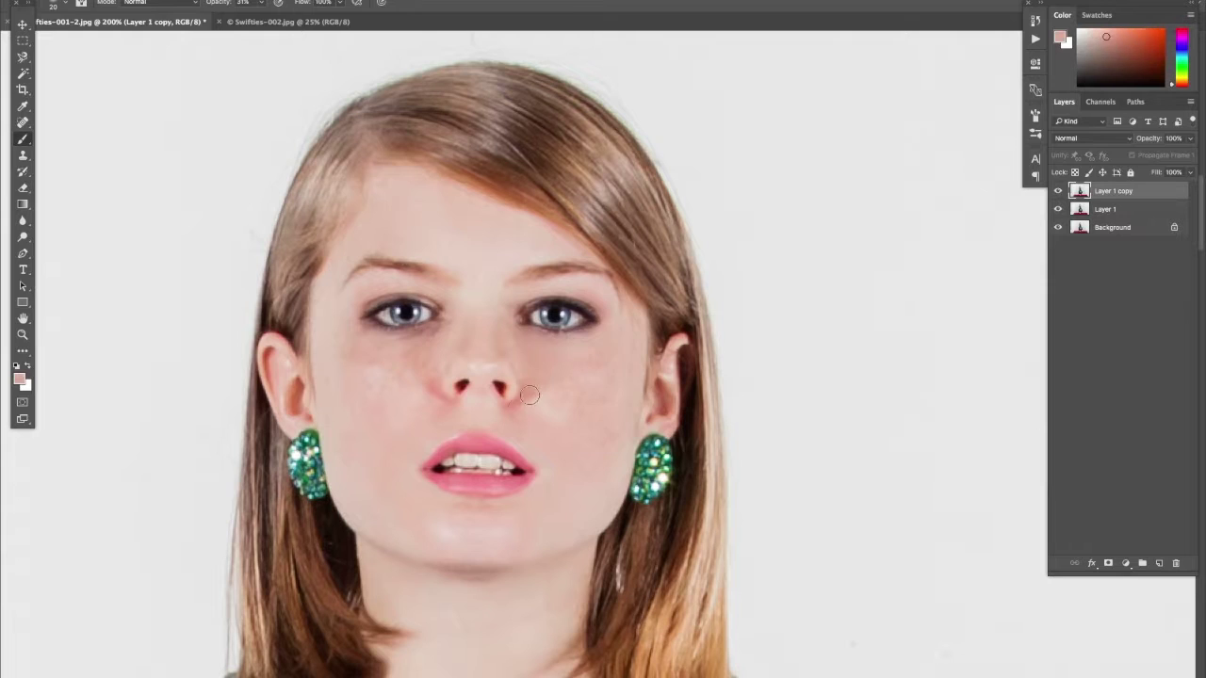
# Step: Sample skin tones from under the eye and cheek, then paint dark brown at 78% opacity
pyautogui.keyDown('alt'); pyautogui.click(414, 351); pyautogui.keyUp('alt')
pyautogui.keyDown('alt'); pyautogui.click(393, 417); pyautogui.keyUp('alt')
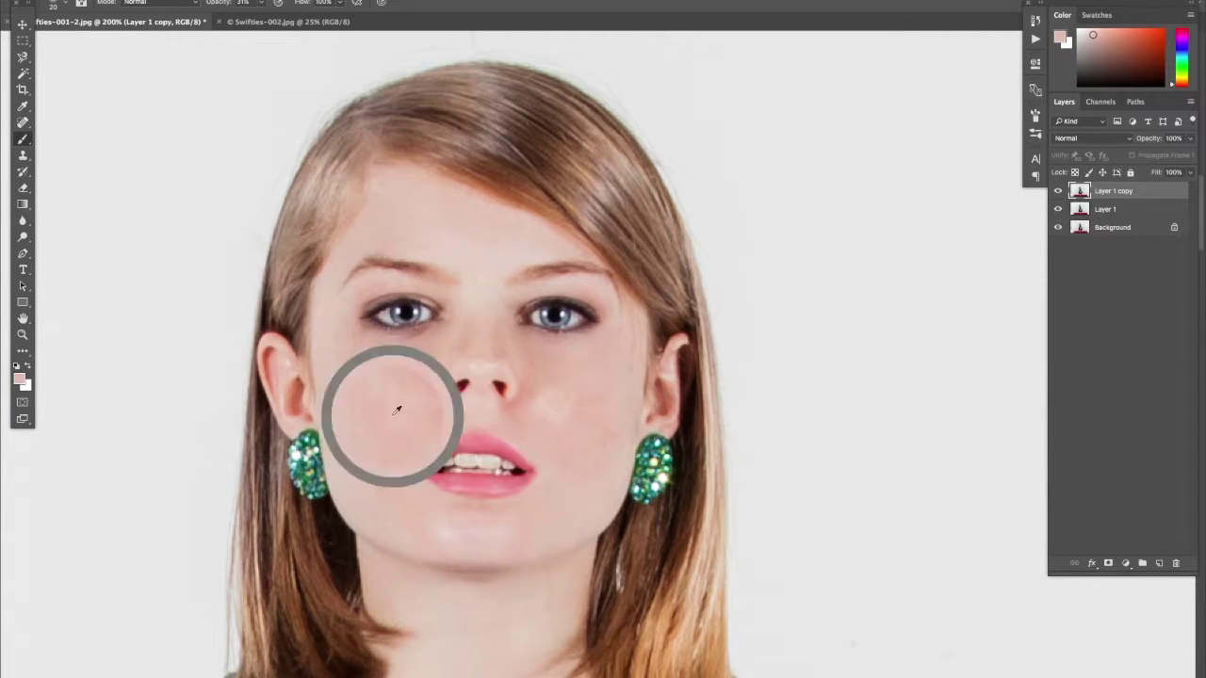
pyautogui.scroll(1, 570, 405)
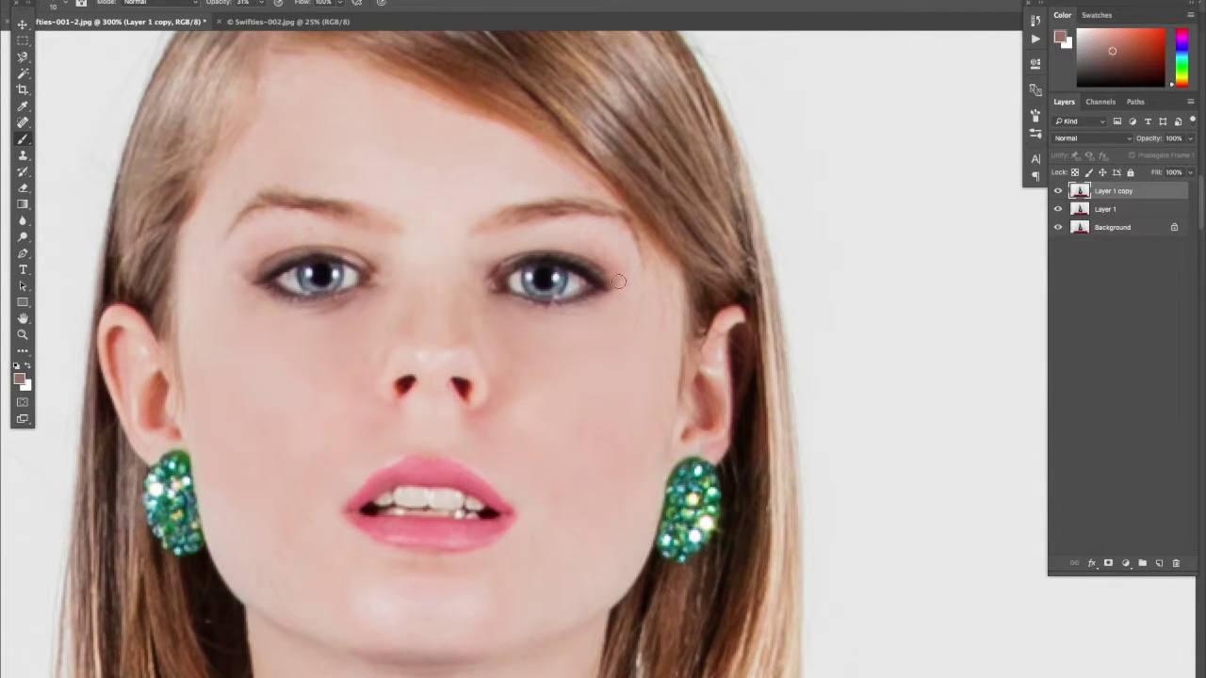
pyautogui.keyDown('alt'); pyautogui.click(256, 273); pyautogui.keyUp('alt')
pyautogui.press('7')
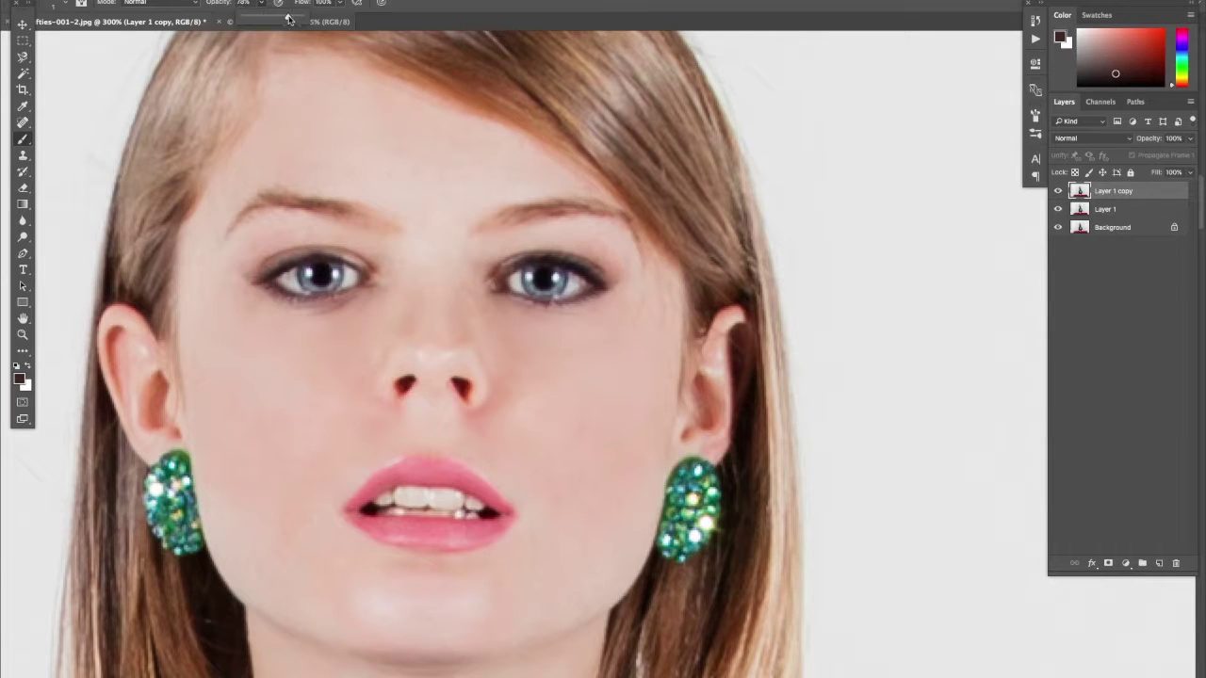
pyautogui.press('8')
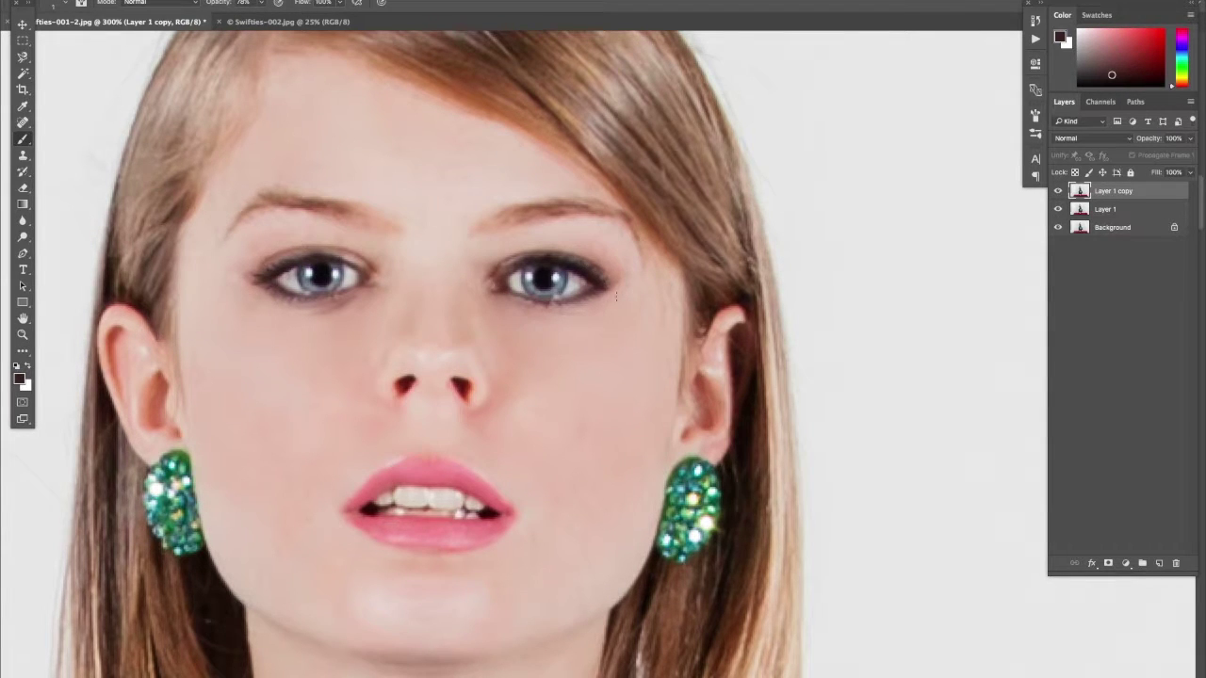
# Step: Duplicate the retouched layer and paint a light skin pink at 31% opacity, then use Clone Stamp
pyautogui.hotkey('ctrl', 'j')
pyautogui.press('s')
pyautogui.press('b')
pyautogui.keyDown('alt'); pyautogui.click(519, 251); pyautogui.keyUp('alt')
pyautogui.press('3')
pyautogui.press('1')
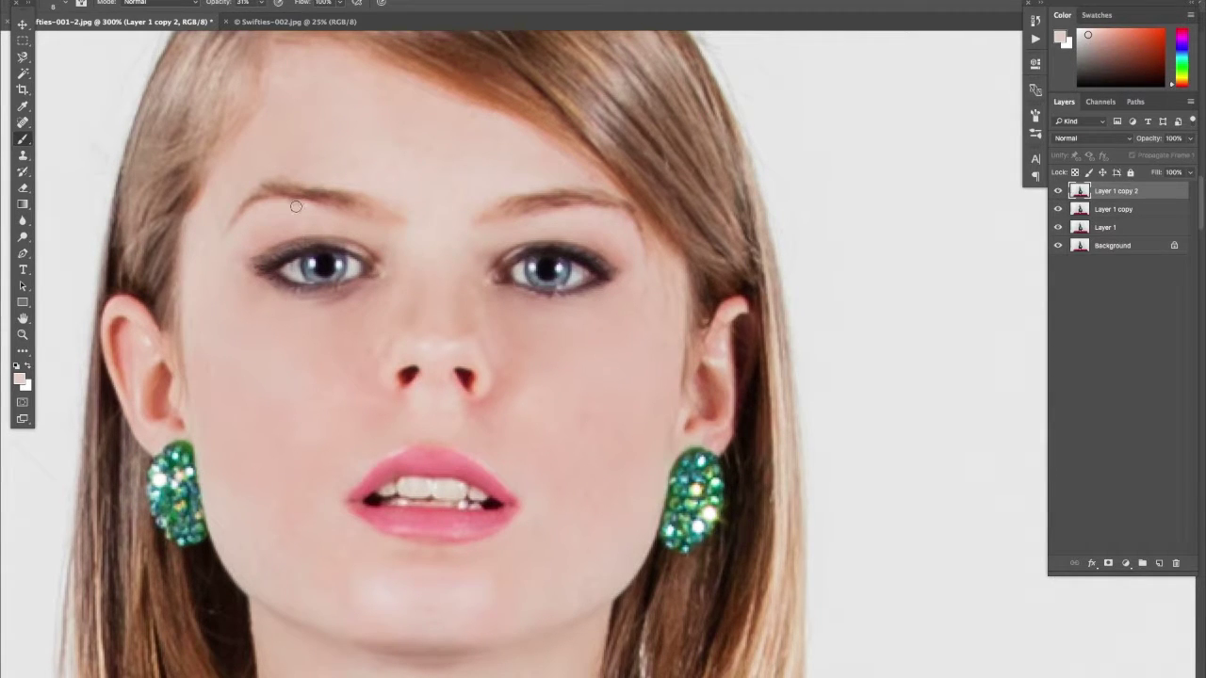
pyautogui.press('s')
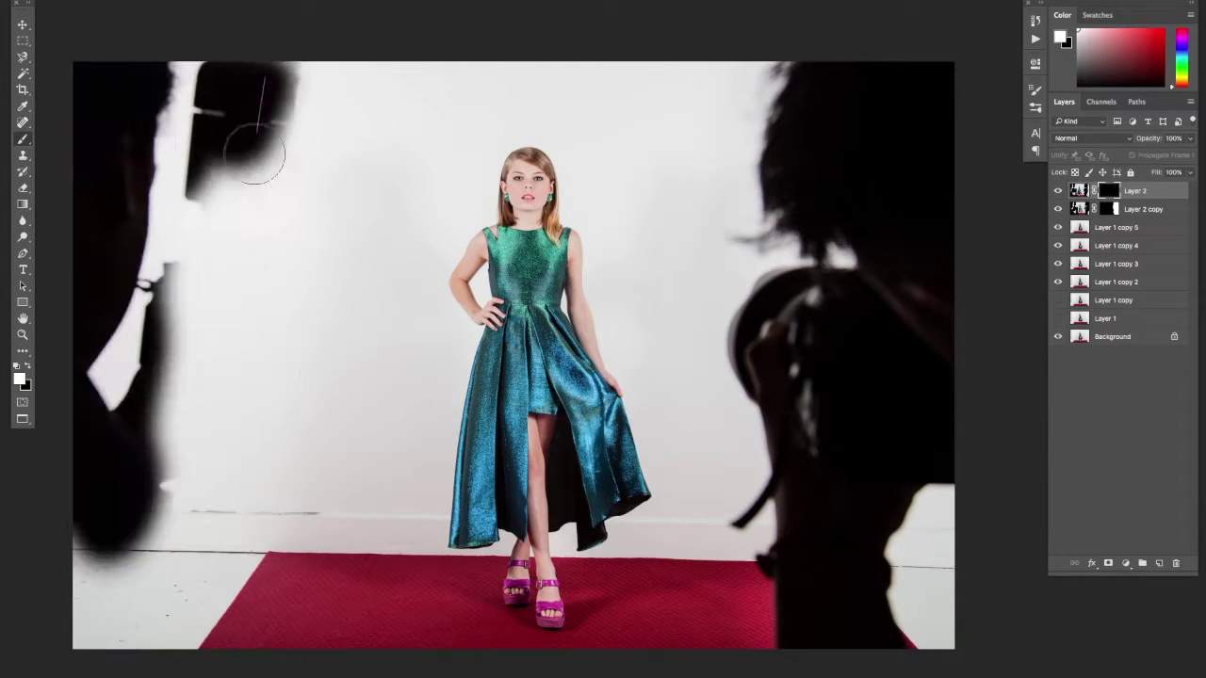
# Step: Reveal the left photographer silhouette, remove the wall-edge line, and darken the right silhouette over the carpet
pyautogui.moveTo(242, 148)
pyautogui.mouseDown()
pyautogui.moveTo(311, 414)
pyautogui.moveTo(310, 640)
pyautogui.moveTo(385, 640)
pyautogui.mouseUp()
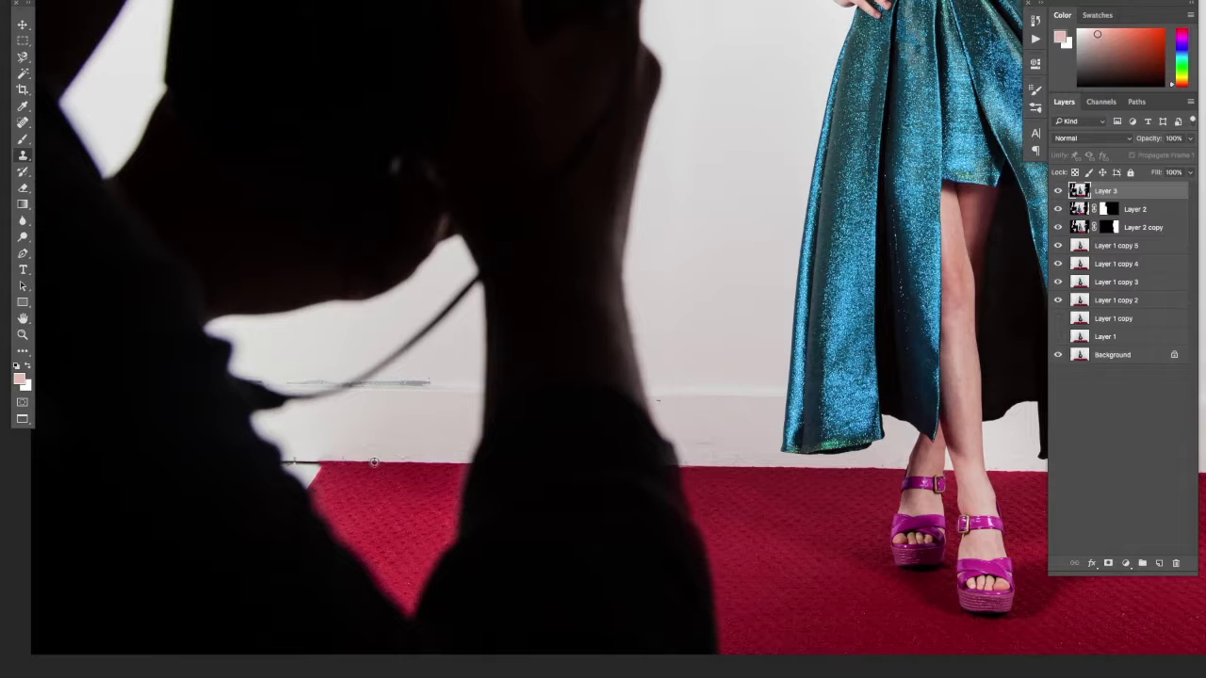
pyautogui.moveTo(330, 461); pyautogui.dragTo(288, 462)
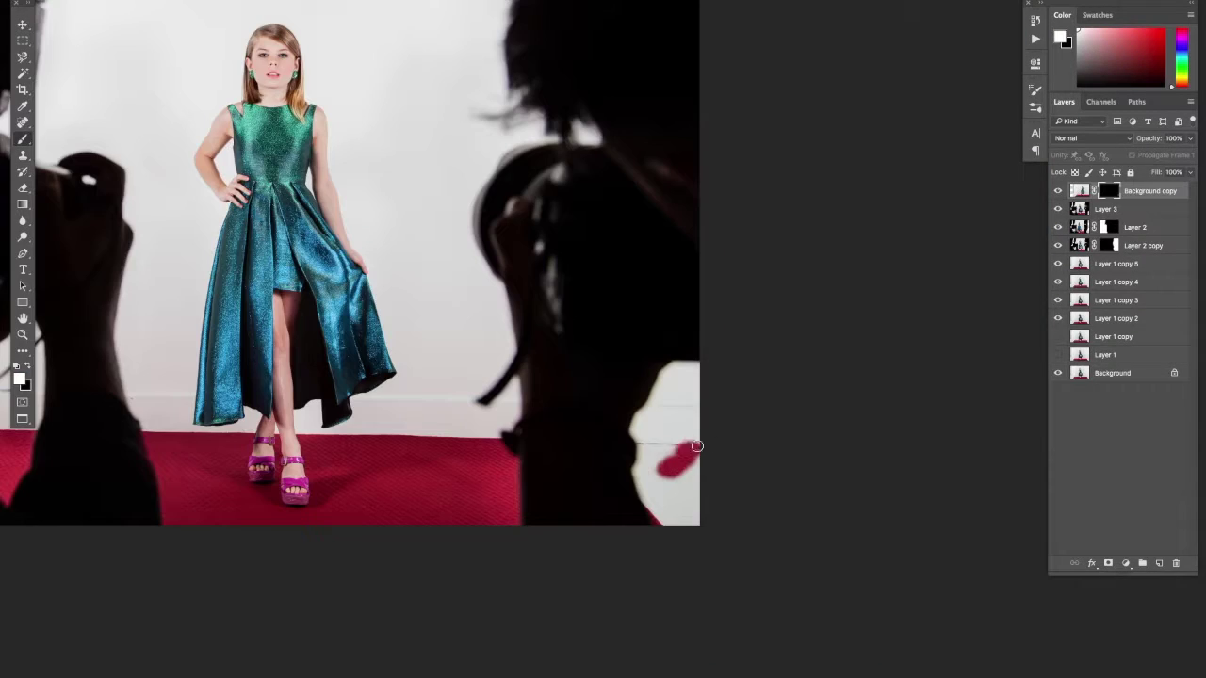
pyautogui.moveTo(678, 443); pyautogui.dragTo(664, 527)
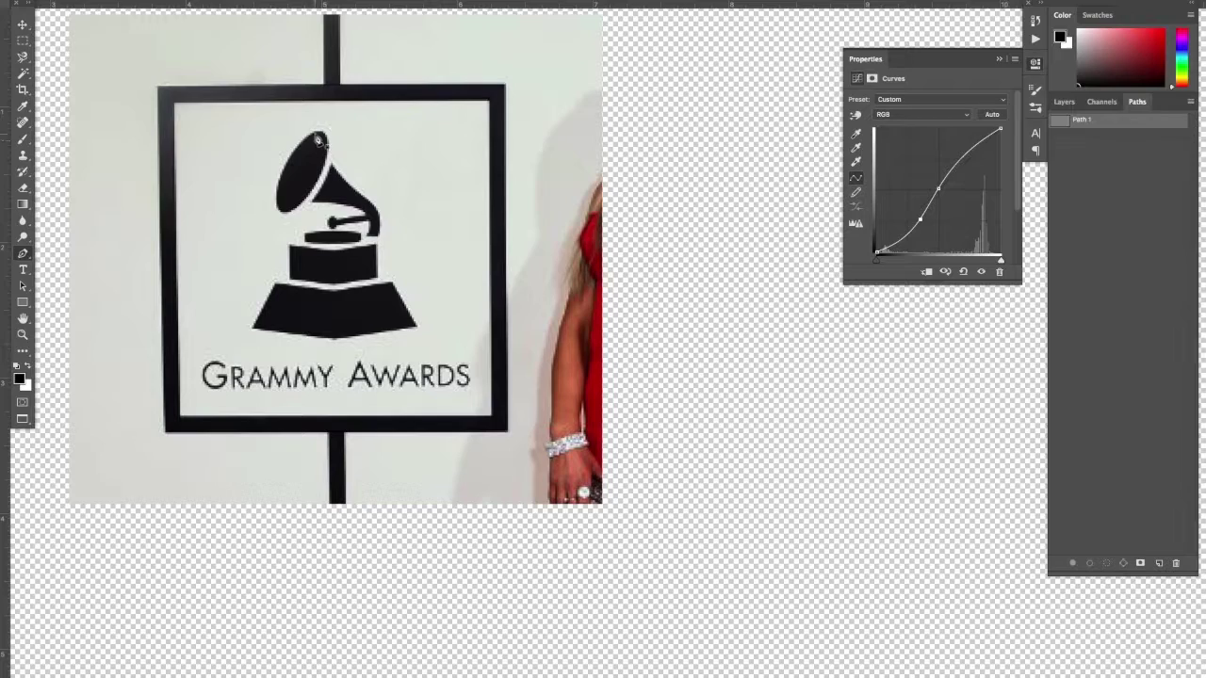
# Step: Trace the gramophone horn with Pen curves, adding a point along its lower edge
pyautogui.moveTo(311, 170); pyautogui.dragTo(348, 100)
pyautogui.scroll(2, 346, 121)
pyautogui.scroll(2, 360, 381)
pyautogui.moveTo(443, 352); pyautogui.dragTo(467, 364)
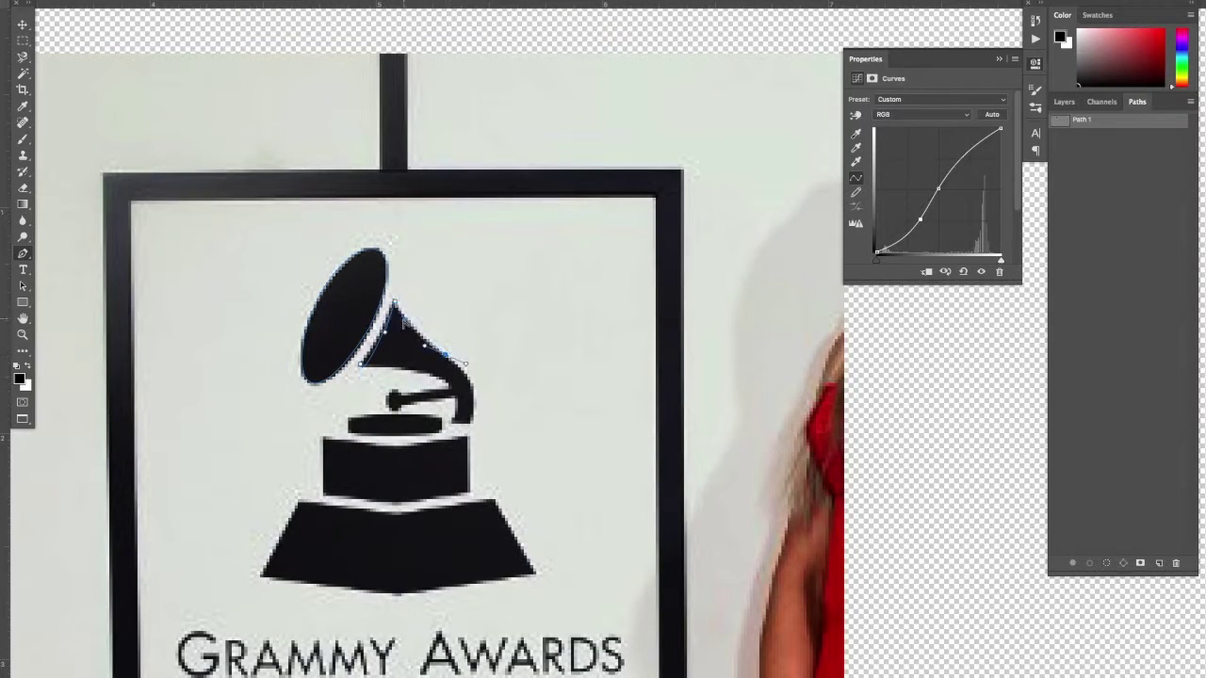
pyautogui.scroll(2, 474, 424)
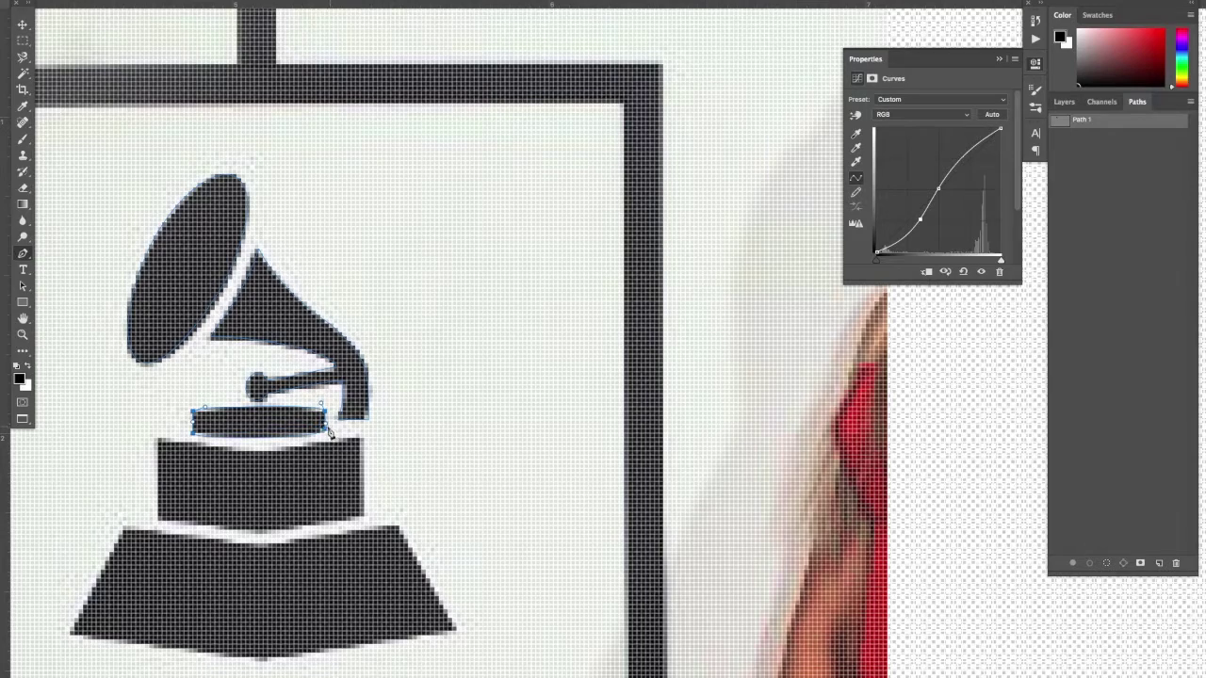
pyautogui.scroll(-2, 315, 440)
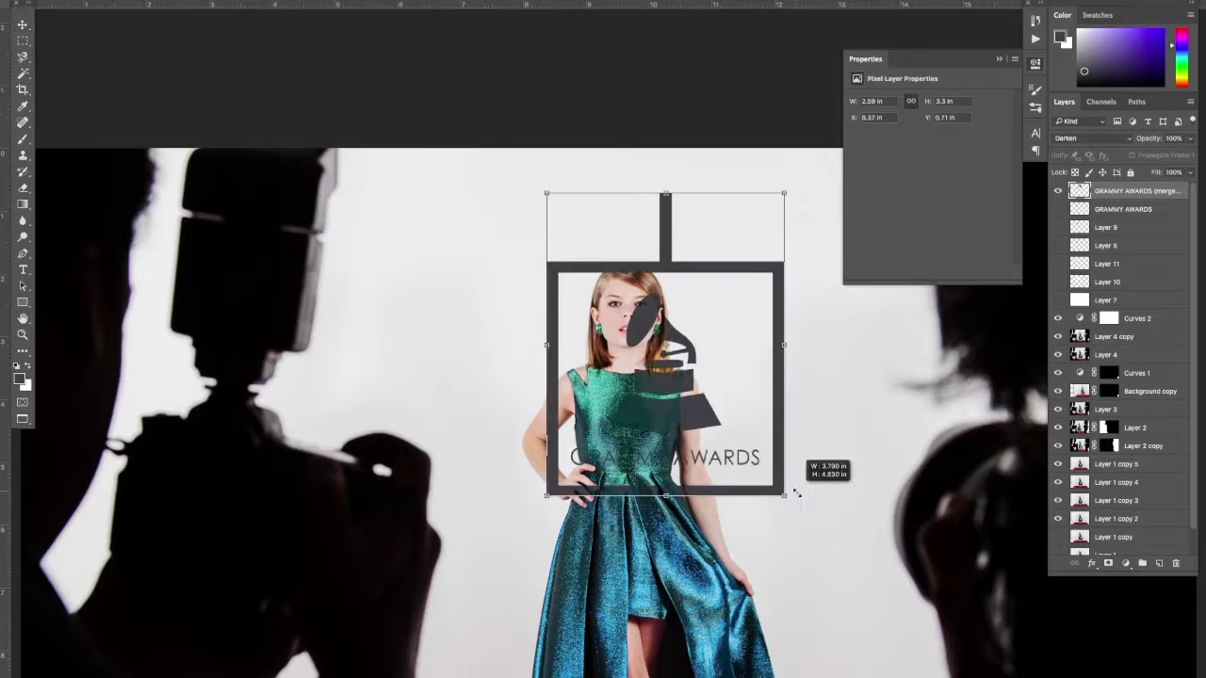
# Step: Bring the merged Grammy sign into the photo, raise it up the backdrop, and place a copy right of the model
pyautogui.moveTo(766, 479)
pyautogui.mouseDown()
pyautogui.moveTo(692, 390)
pyautogui.moveTo(538, 349)
pyautogui.moveTo(512, 349)
pyautogui.moveTo(511, 418)
pyautogui.mouseUp()
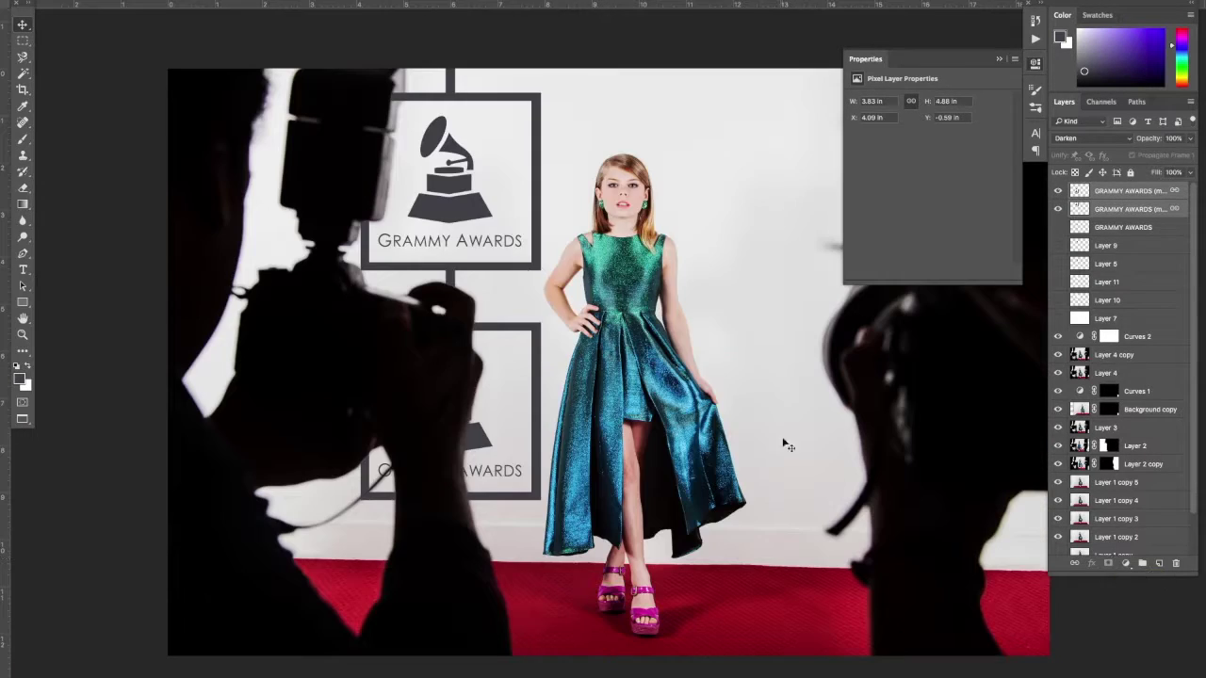
pyautogui.moveTo(787, 446); pyautogui.dragTo(516, 153)
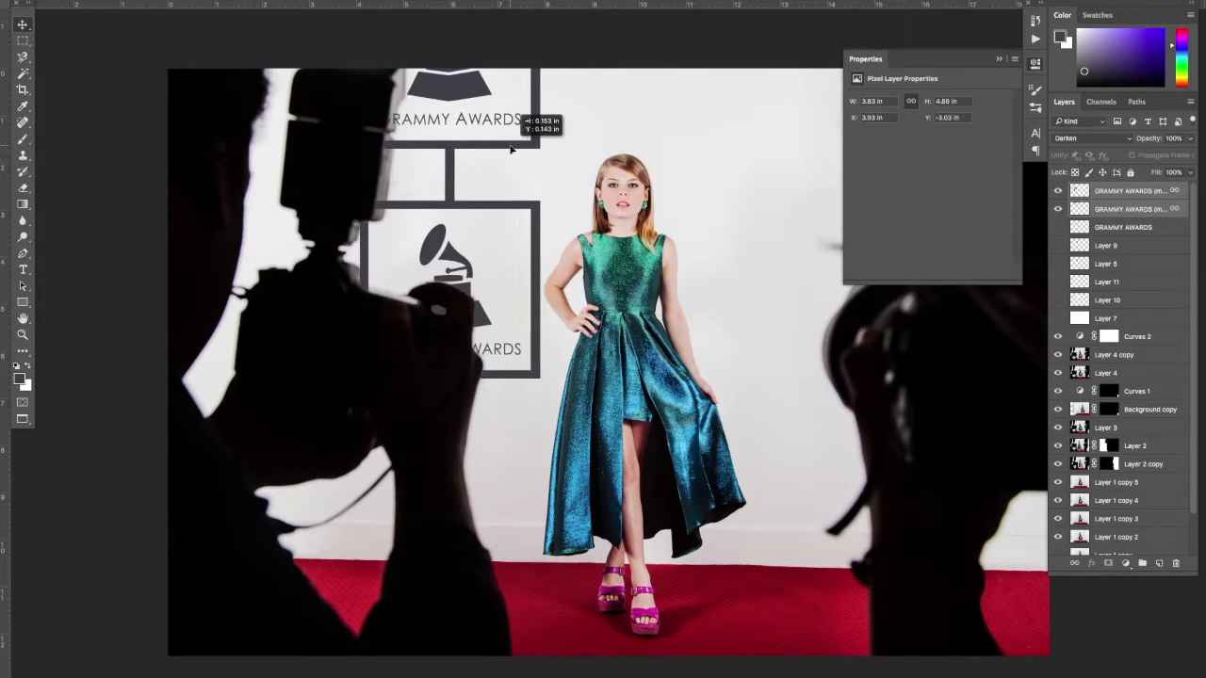
pyautogui.hotkey('ctrl', 'alt', 'e')
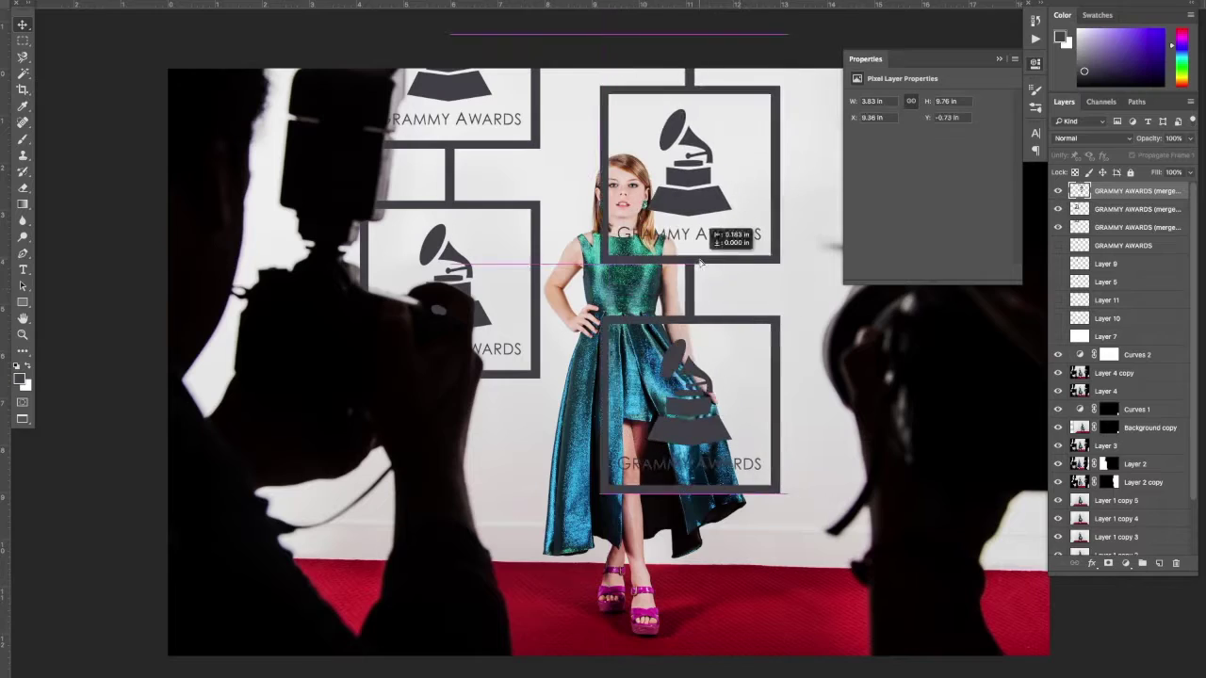
pyautogui.moveTo(707, 265); pyautogui.dragTo(925, 265)
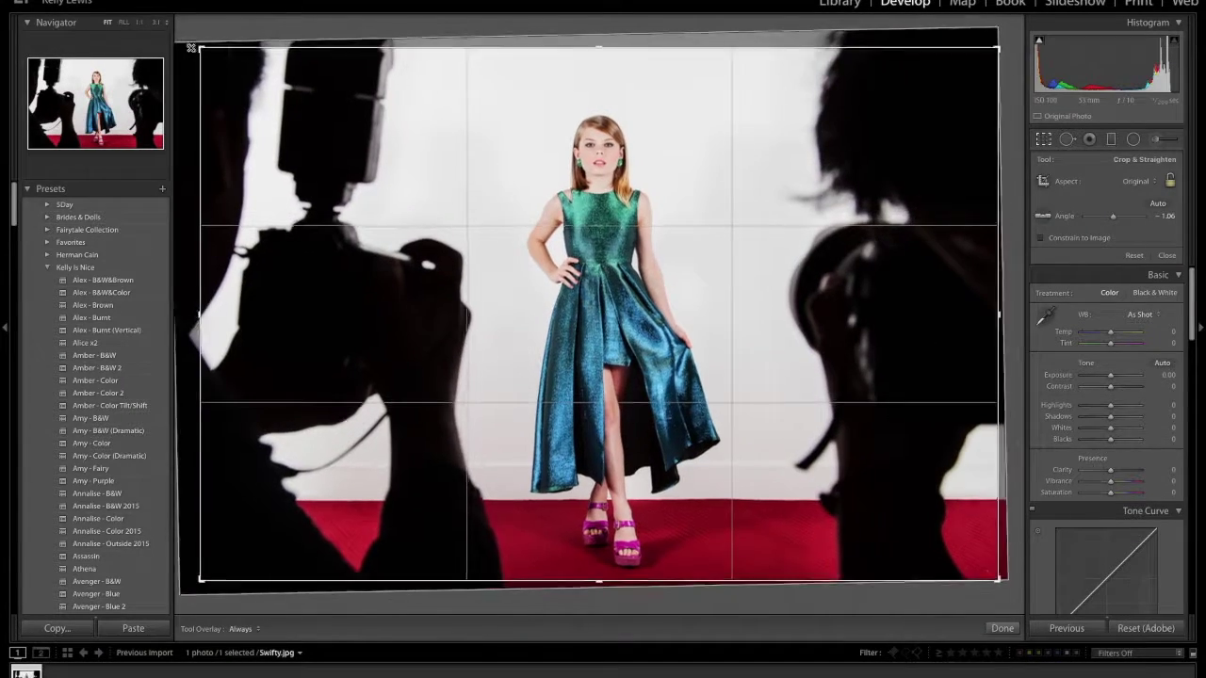
# Step: Apply the crop and straighten, then lower Tone Curve Lights to -19
pyautogui.press('Return')
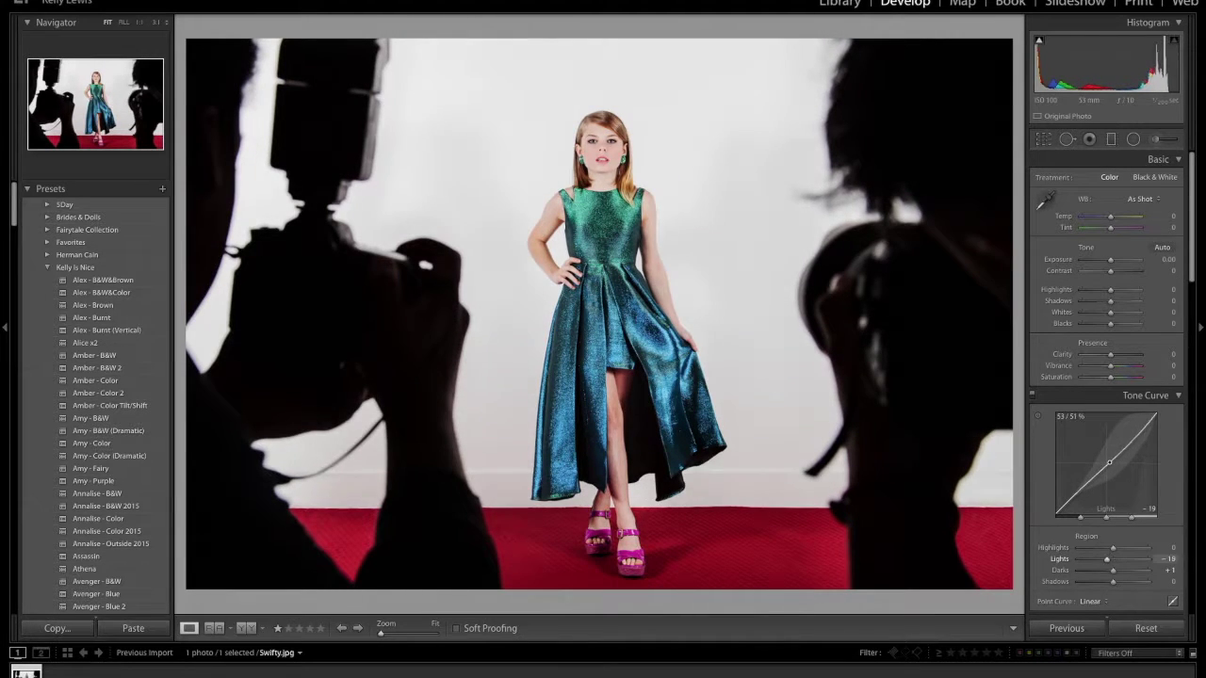
pyautogui.scroll(-5, 1115, 574)
pyautogui.moveTo(1115, 350); pyautogui.dragTo(1118, 356)
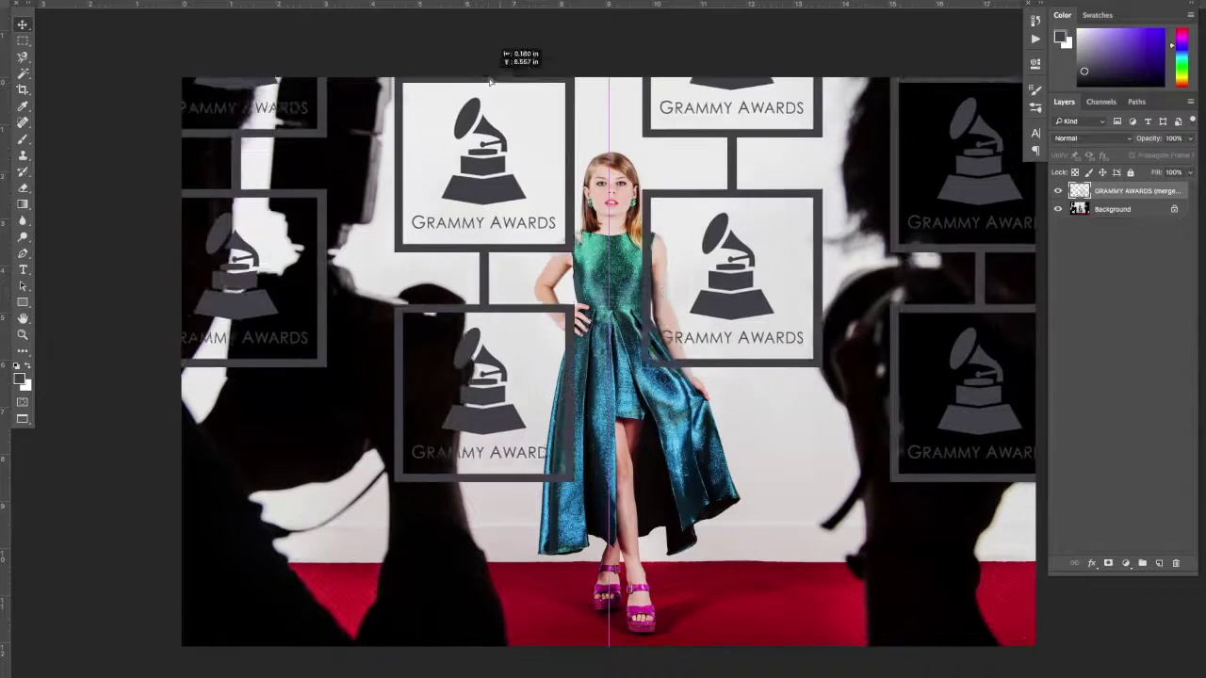
# Step: Reposition the Grammy backdrop and set its blend mode to Darken
pyautogui.moveTo(489, 82); pyautogui.dragTo(498, 27)
pyautogui.click(1088, 137)
pyautogui.click(1074, 166)
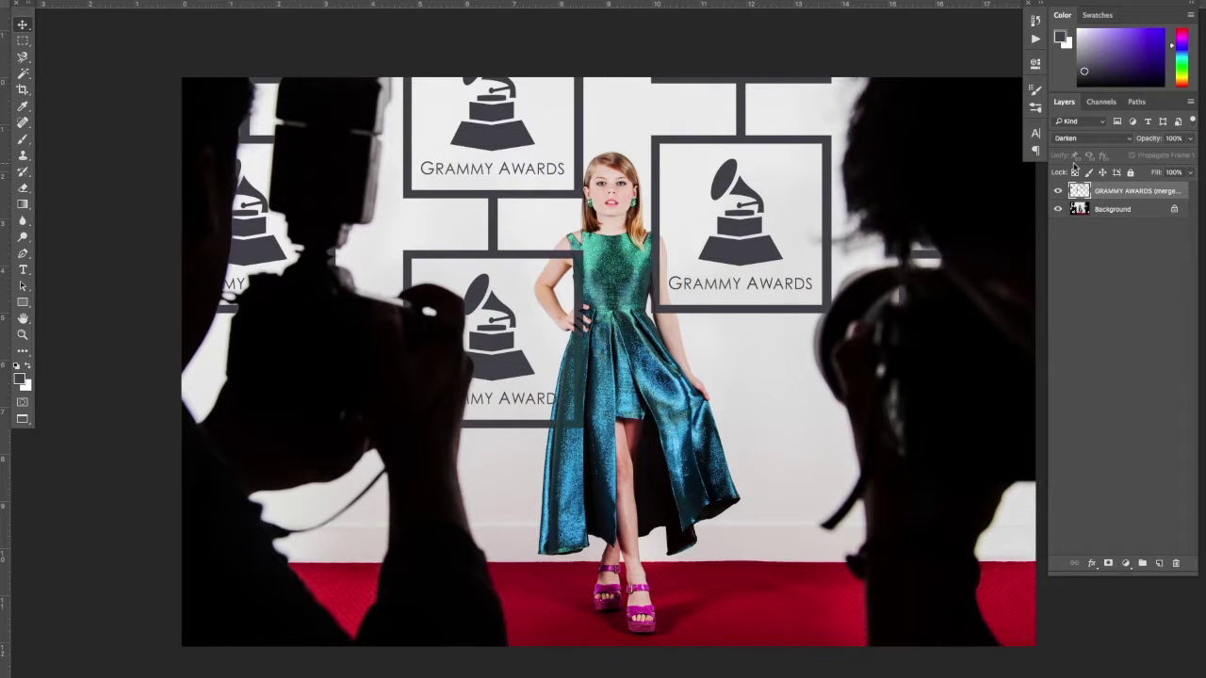
pyautogui.moveTo(774, 252); pyautogui.dragTo(765, 253)
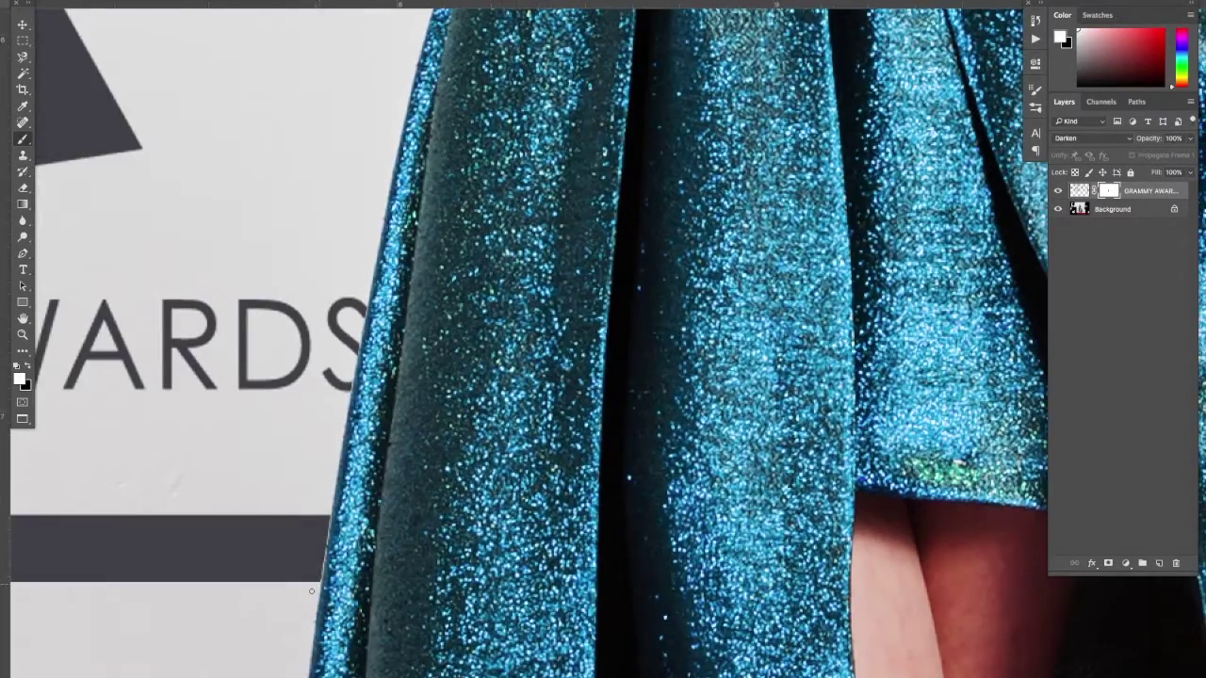
# Step: Paint out the white fringe beside the hand and along the torso edge on the mask
pyautogui.press('x')
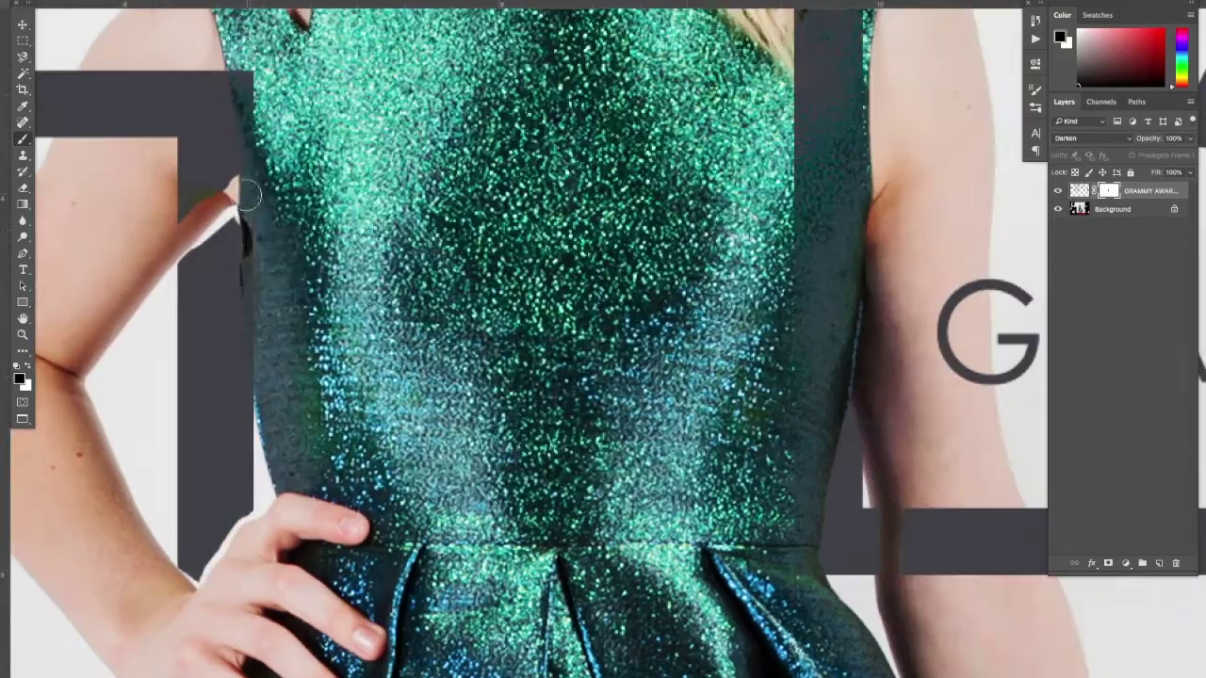
pyautogui.press('x')
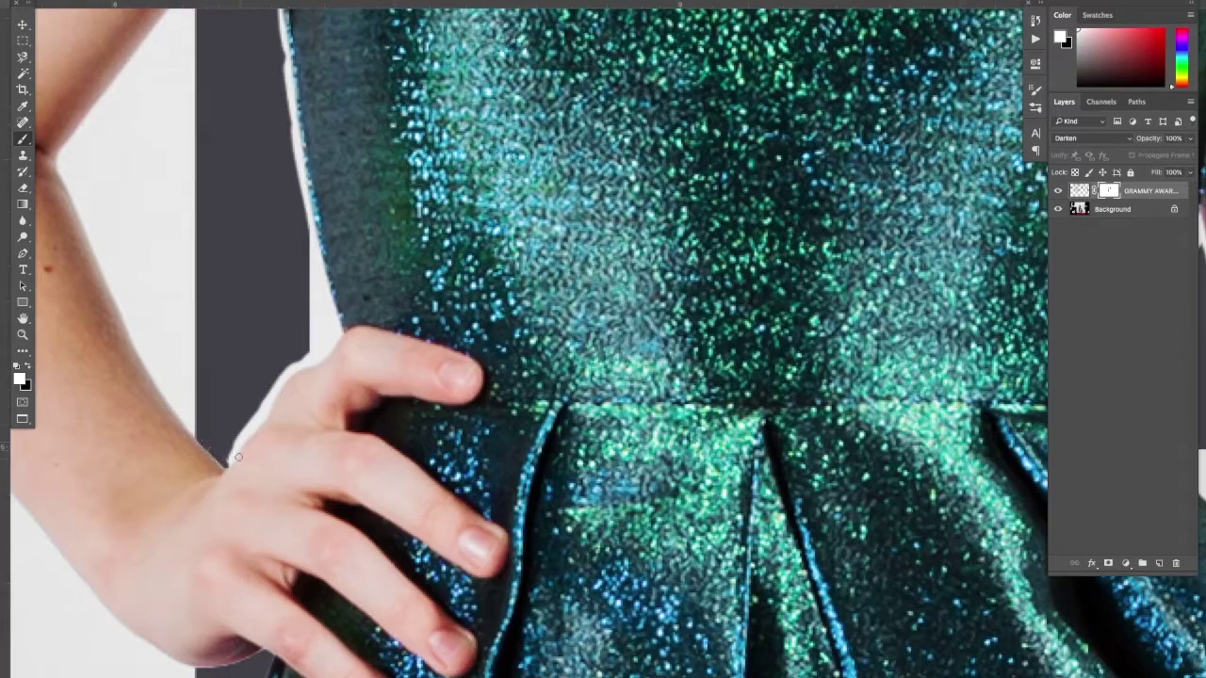
pyautogui.moveTo(238, 457); pyautogui.dragTo(281, 377)
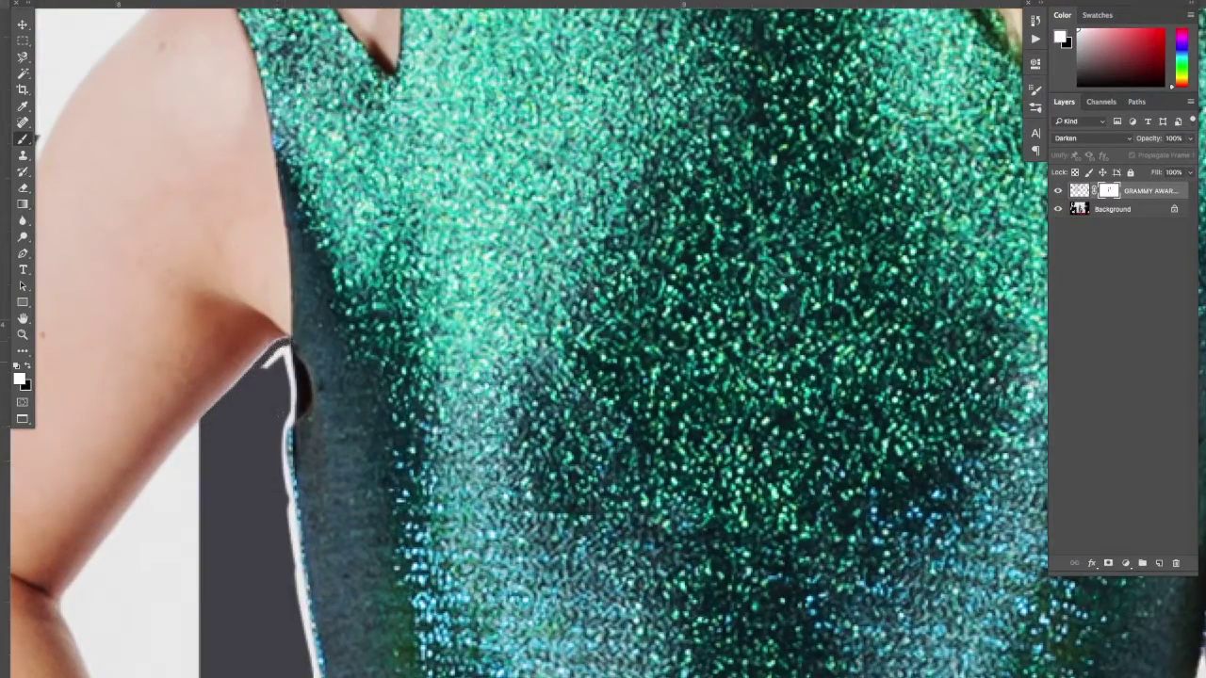
pyautogui.moveTo(290, 358); pyautogui.dragTo(289, 513)
pyautogui.moveTo(289, 456); pyautogui.dragTo(292, 556)
pyautogui.moveTo(255, 348); pyautogui.dragTo(260, 485)
pyautogui.moveTo(267, 424); pyautogui.dragTo(270, 541)
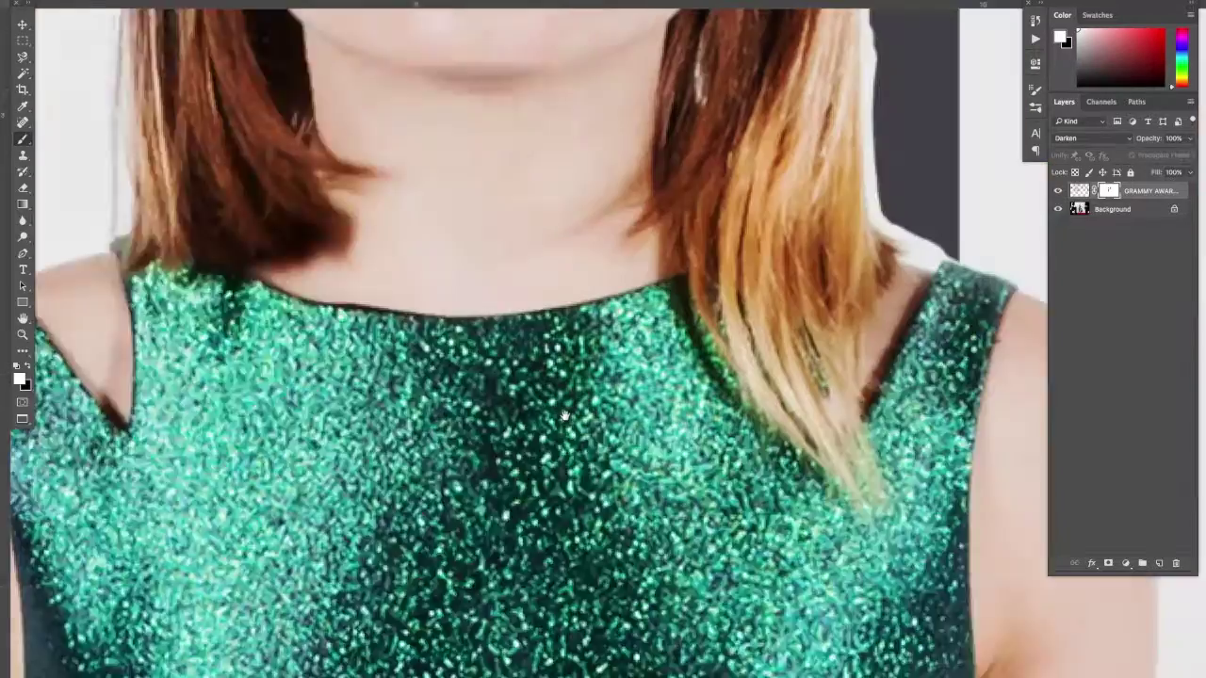
# Step: Darken the white fringe around the shoulder, hair edge and earring
pyautogui.moveTo(351, 227)
pyautogui.mouseDown()
pyautogui.moveTo(356, 301)
pyautogui.moveTo(397, 317)
pyautogui.mouseUp()
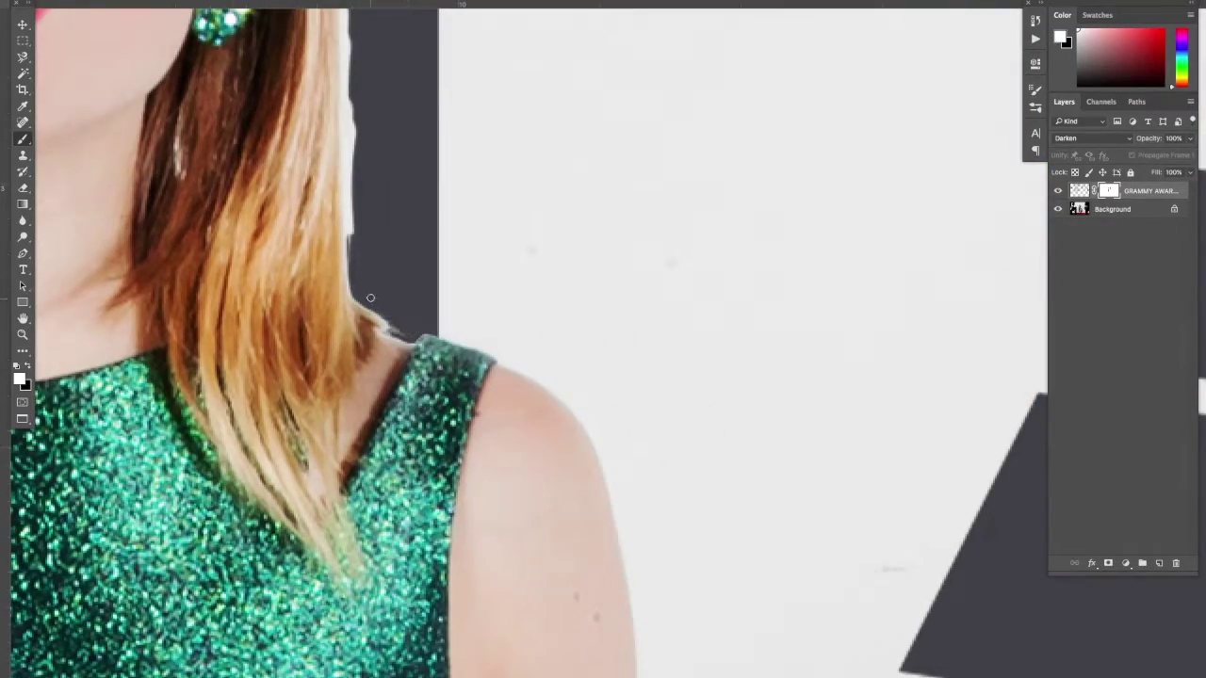
pyautogui.moveTo(351, 224); pyautogui.dragTo(352, 98)
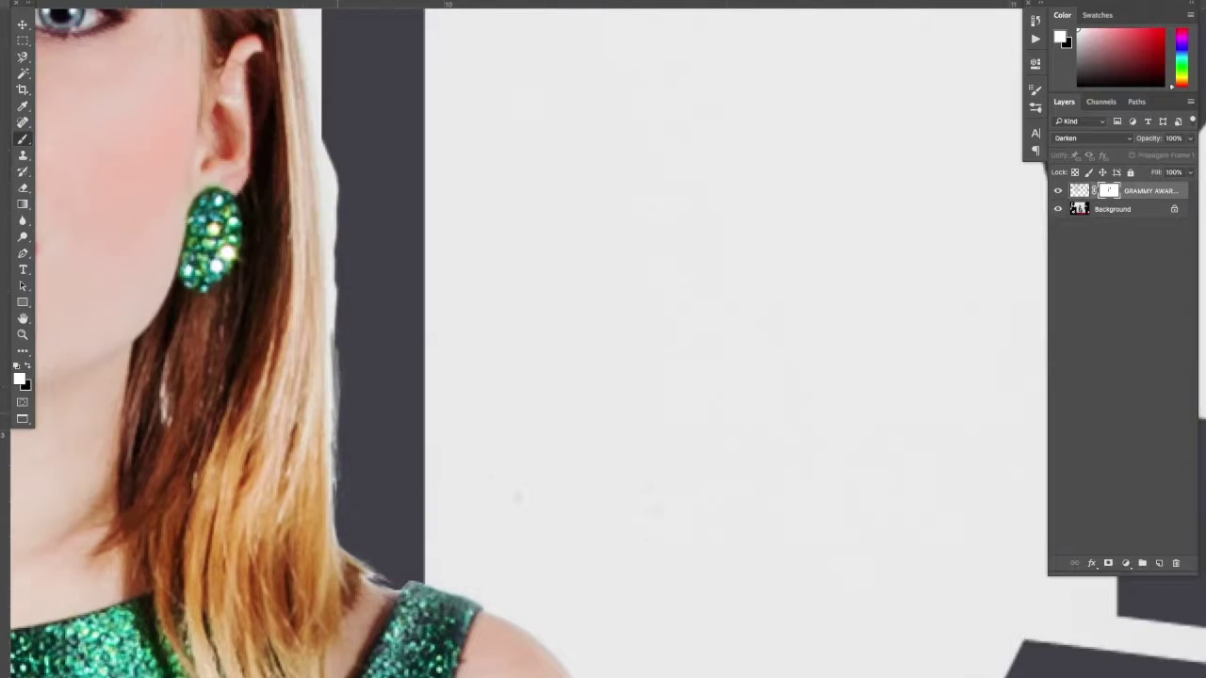
pyautogui.moveTo(334, 329); pyautogui.dragTo(332, 484)
pyautogui.moveTo(334, 264); pyautogui.dragTo(333, 396)
pyautogui.moveTo(325, 142); pyautogui.dragTo(332, 301)
pyautogui.moveTo(328, 155); pyautogui.dragTo(329, 283)
pyautogui.moveTo(336, 347); pyautogui.dragTo(344, 407)
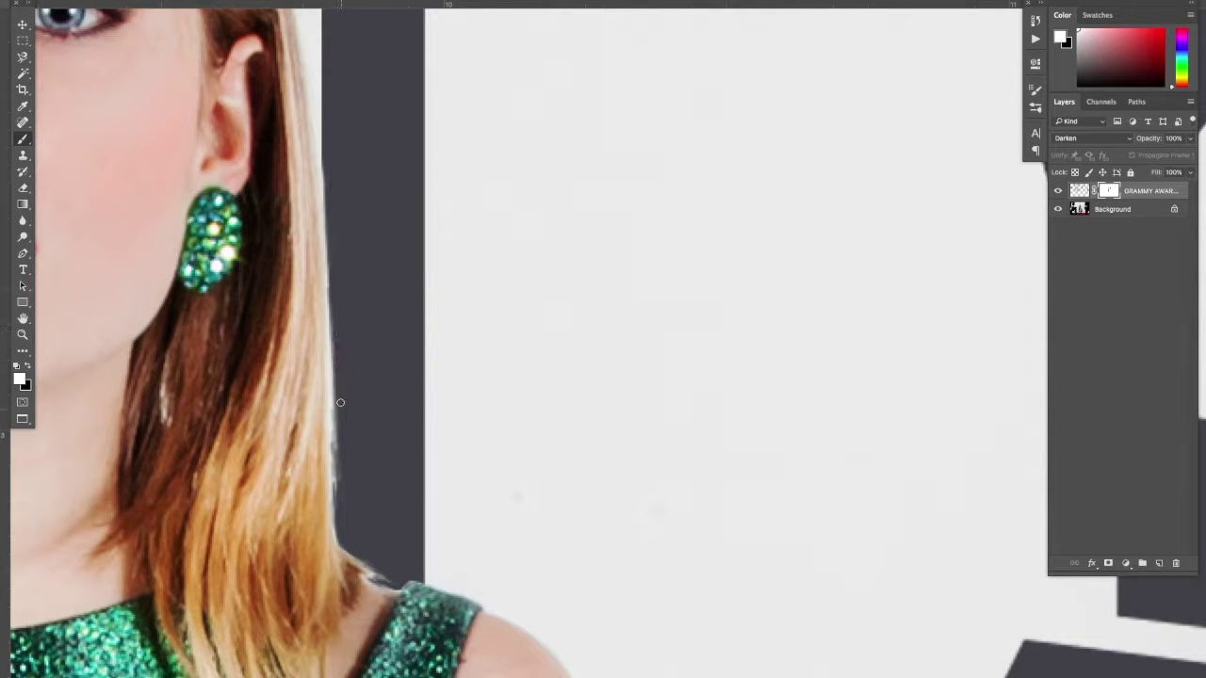
# Step: Zoom out and pan across the chin, dress, arm and GRAMMY text with black as the paint colour
pyautogui.hotkey('ctrl', '-')
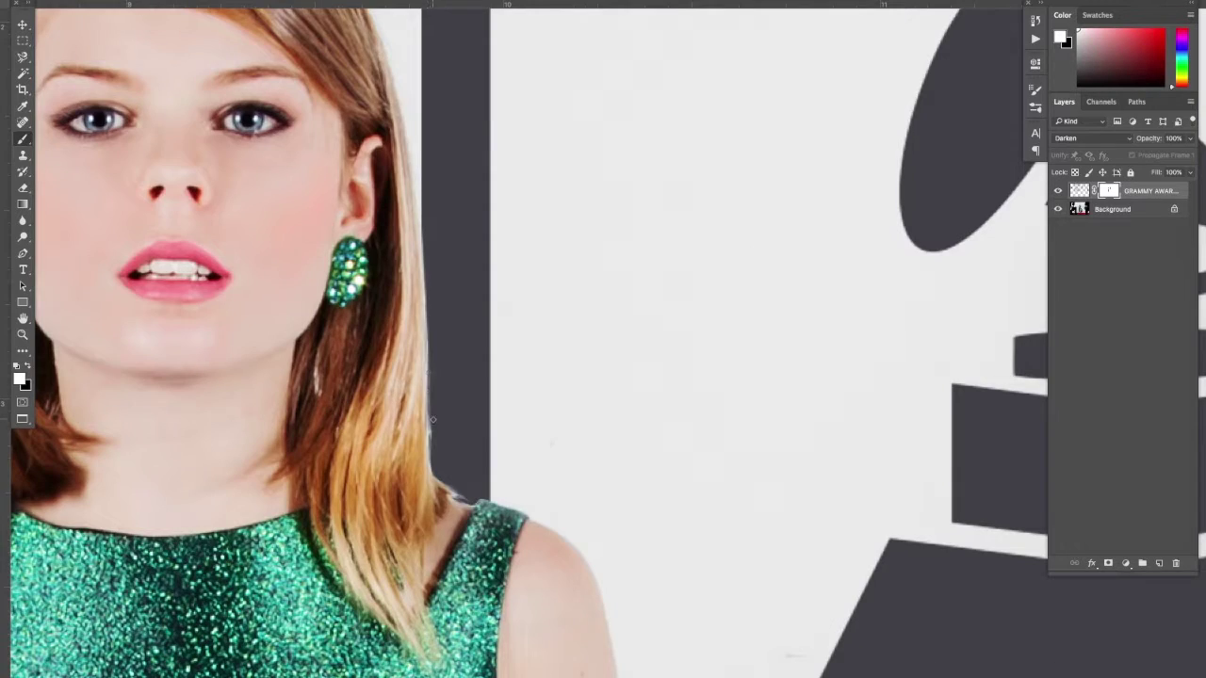
pyautogui.moveTo(432, 422); pyautogui.dragTo(396, 259)
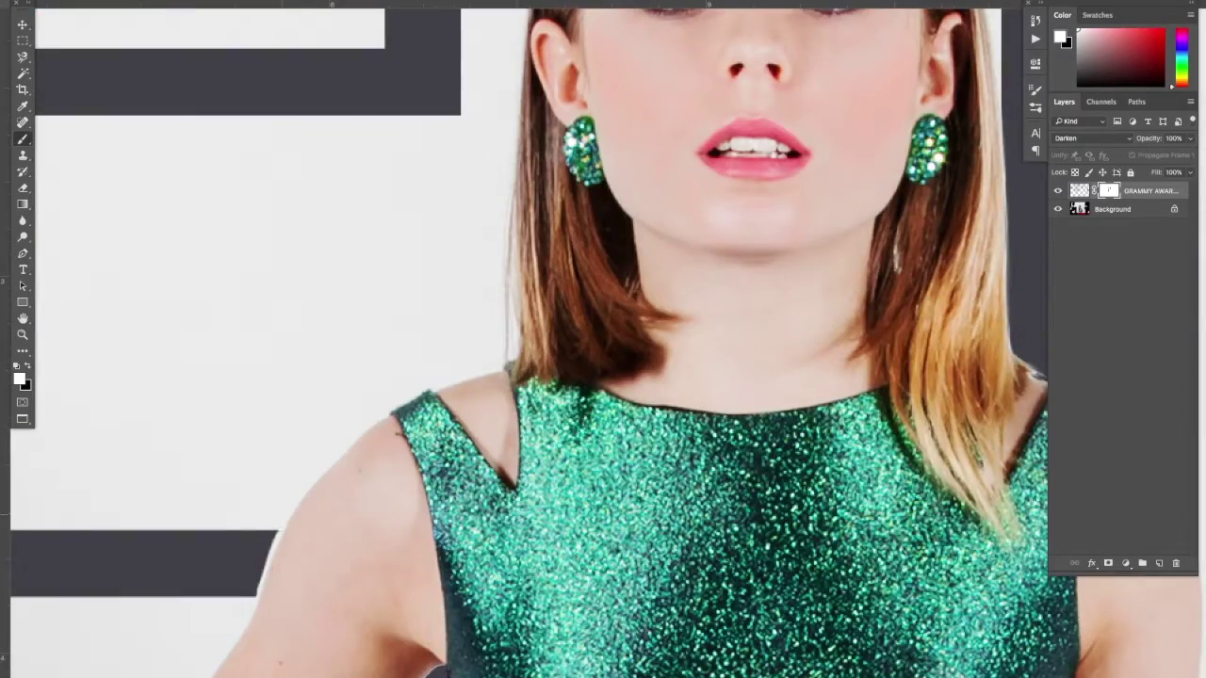
pyautogui.moveTo(272, 554); pyautogui.dragTo(573, 446)
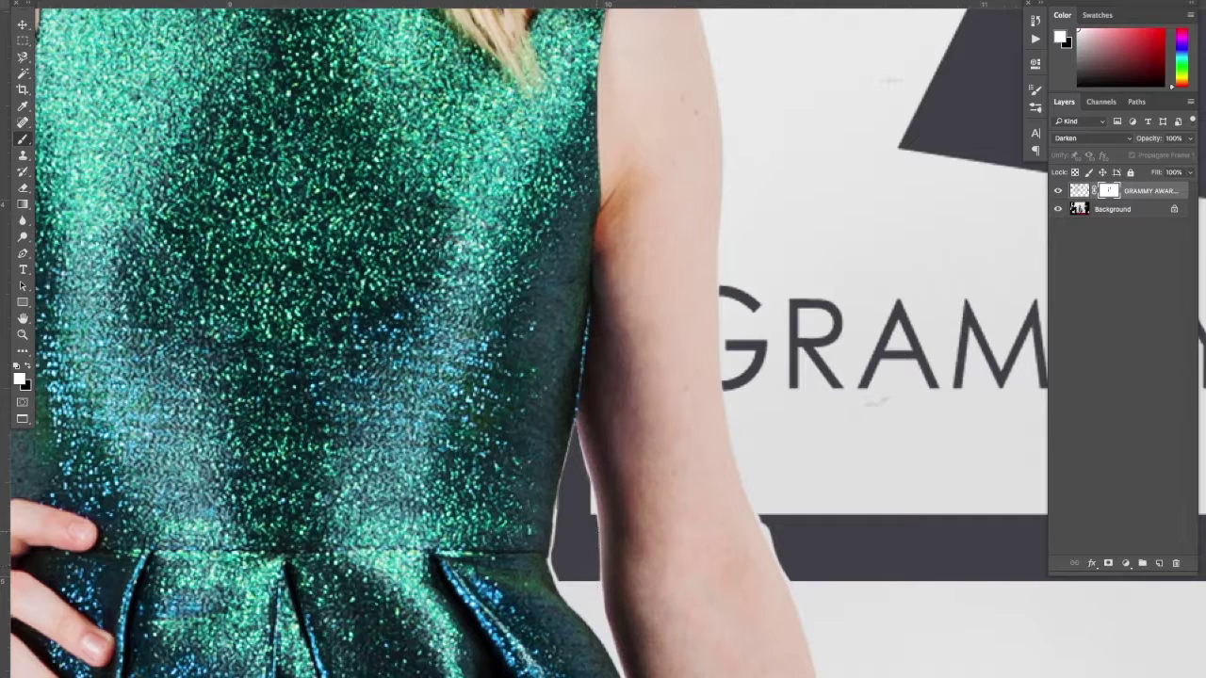
pyautogui.press('x')
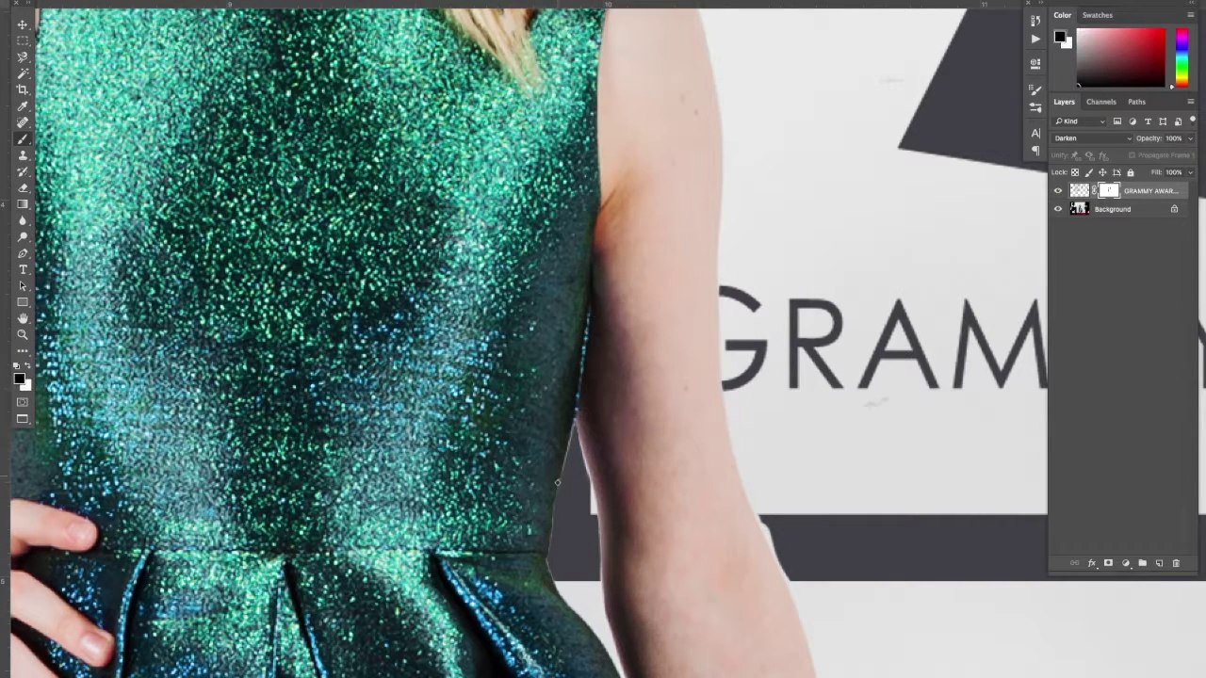
pyautogui.moveTo(574, 423); pyautogui.dragTo(474, 524)
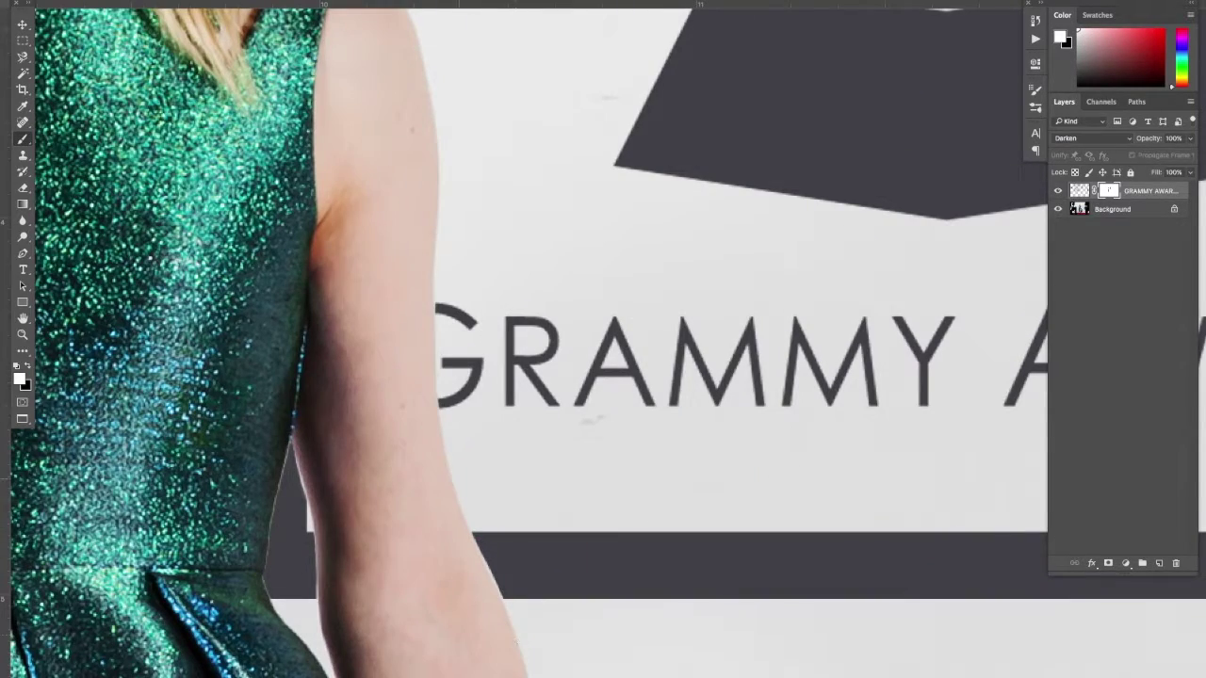
pyautogui.scroll(-3, 603, 377)
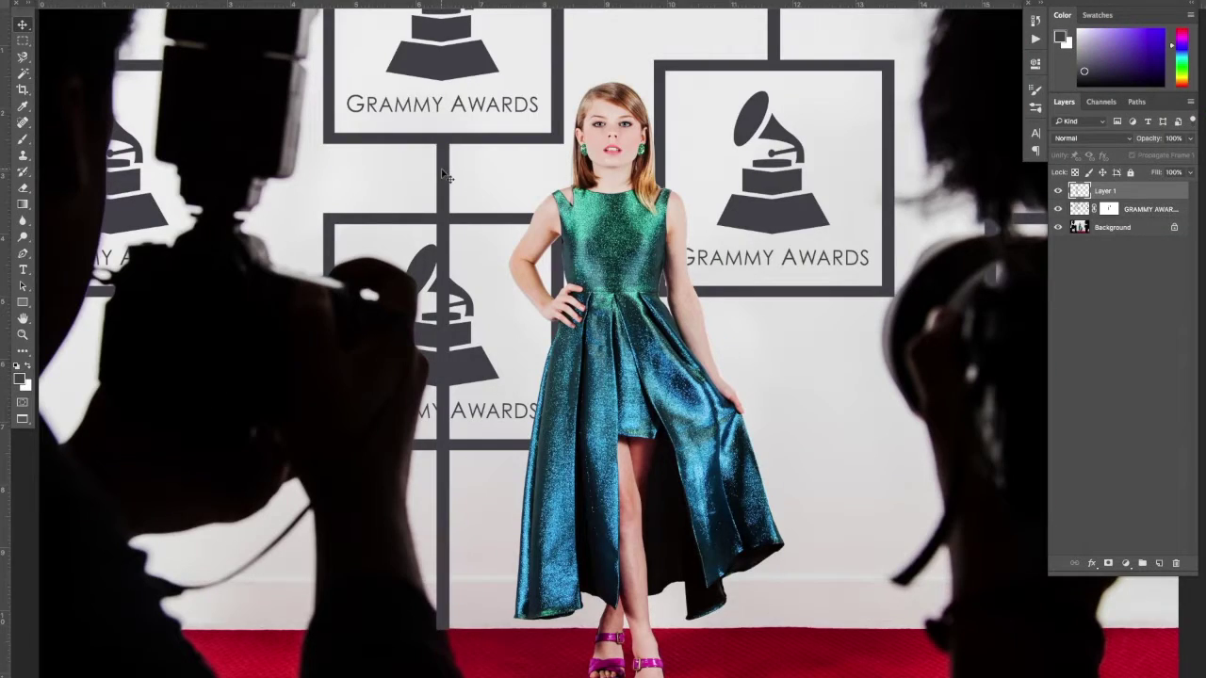
# Step: Duplicate the extended bar, move the copy under the right Grammy frame, and mask out the extra left bar
pyautogui.hotkey('ctrl', '-')
pyautogui.hotkey('ctrl', 'j')
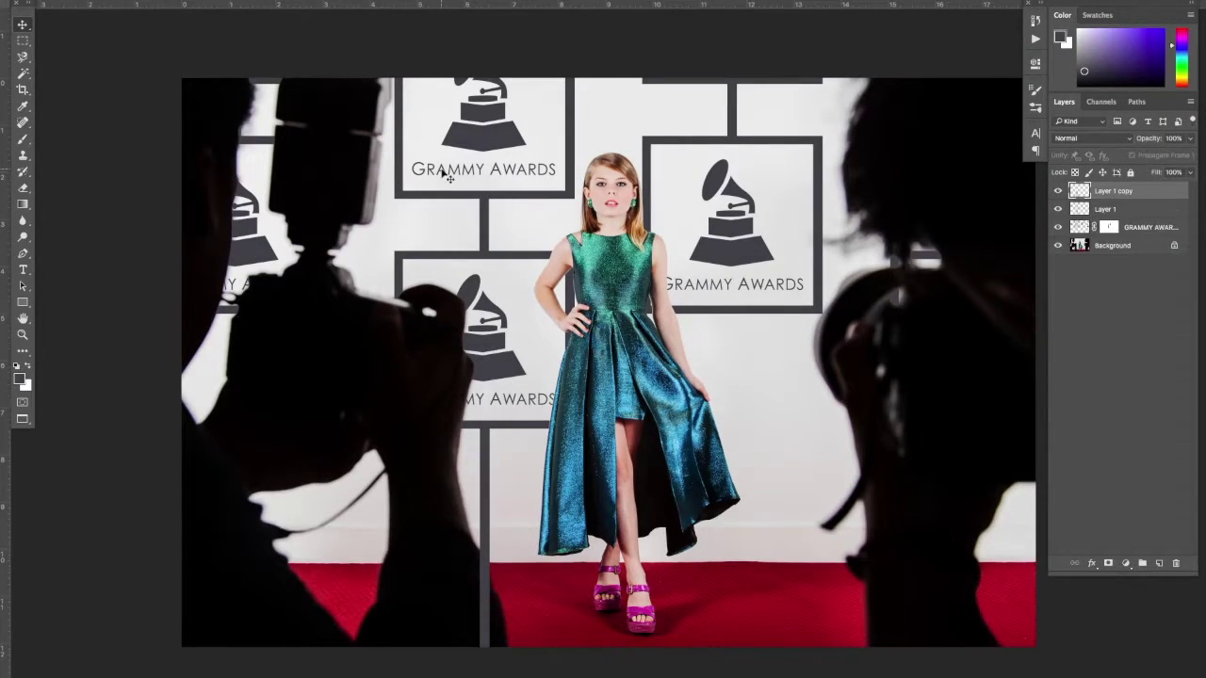
pyautogui.moveTo(443, 100); pyautogui.dragTo(732, 213)
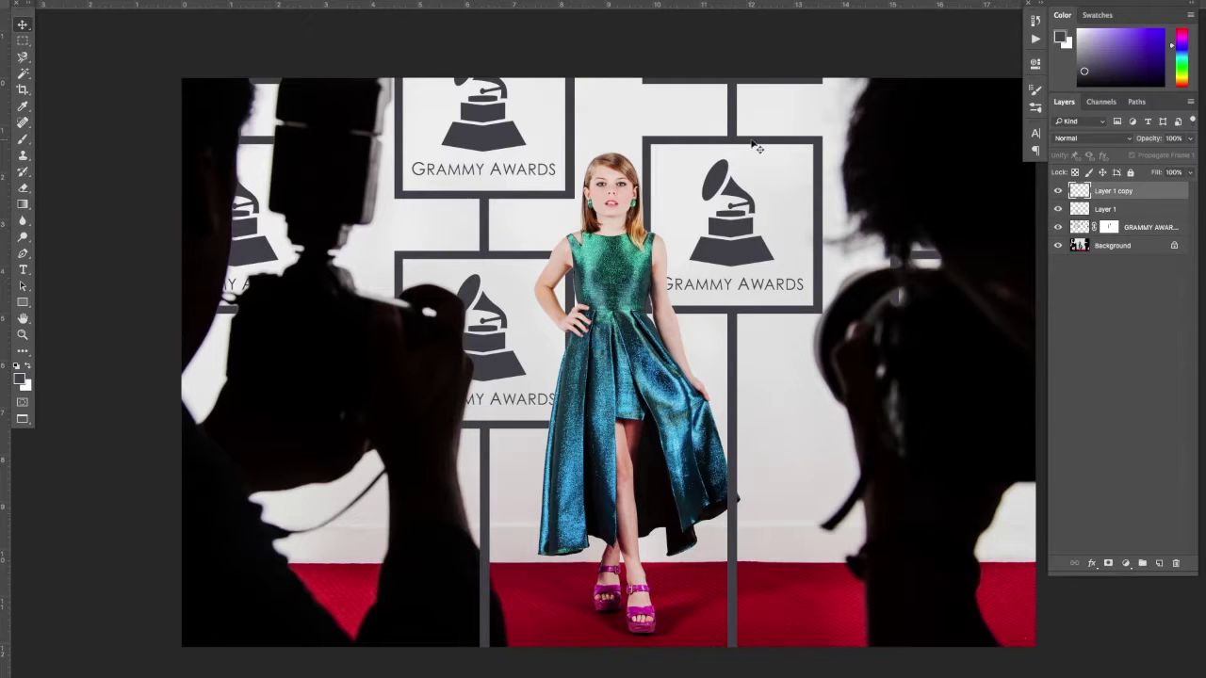
pyautogui.moveTo(232, 311); pyautogui.dragTo(231, 622)
pyautogui.hotkey('ctrl', '+')
pyautogui.press('x')
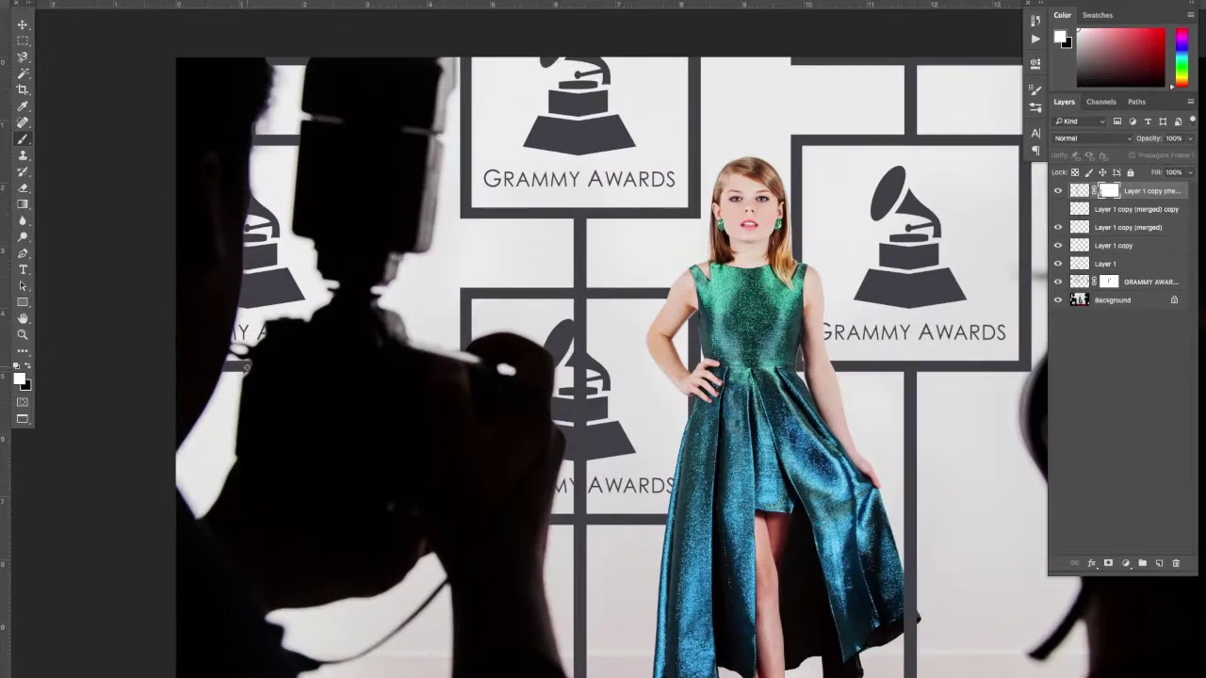
pyautogui.hotkey('ctrl', '+')
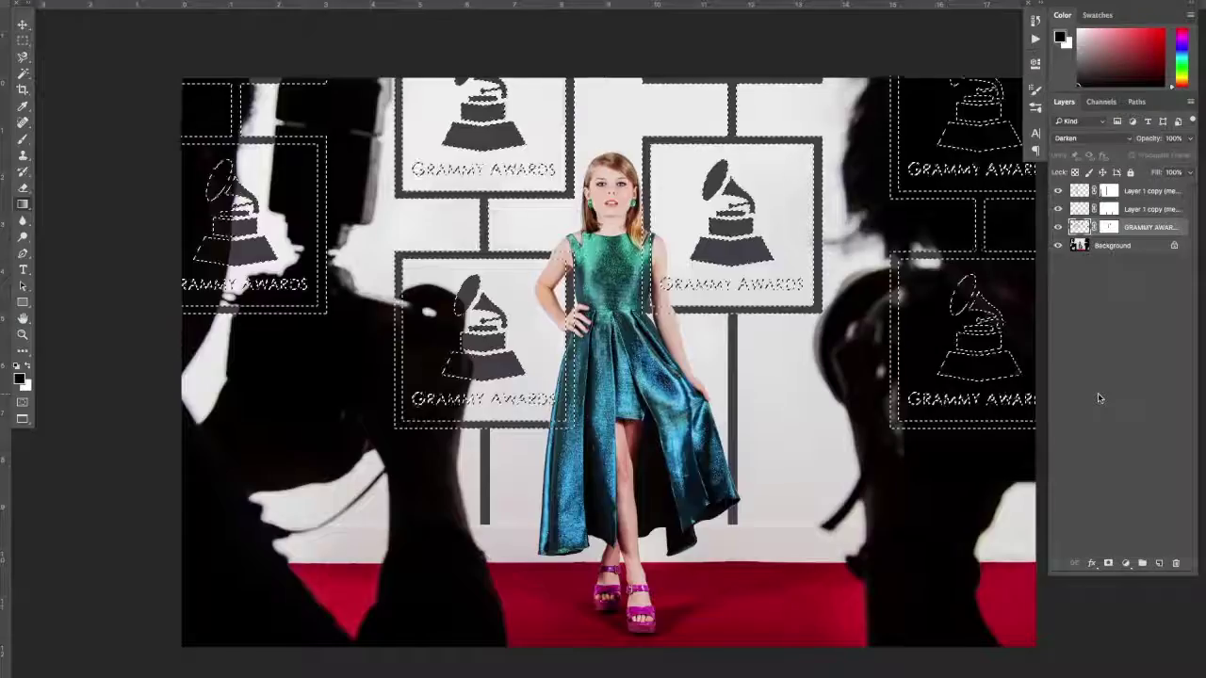
# Step: Paint the logos over the photographers black, select the floor band to darken, and restore the leg's brightness
pyautogui.moveTo(471, 47)
pyautogui.mouseDown()
pyautogui.moveTo(417, 443)
pyautogui.moveTo(955, 363)
pyautogui.moveTo(980, 170)
pyautogui.mouseUp()
pyautogui.hotkey('ctrl', 'd')
pyautogui.moveTo(937, 218); pyautogui.dragTo(970, 252)
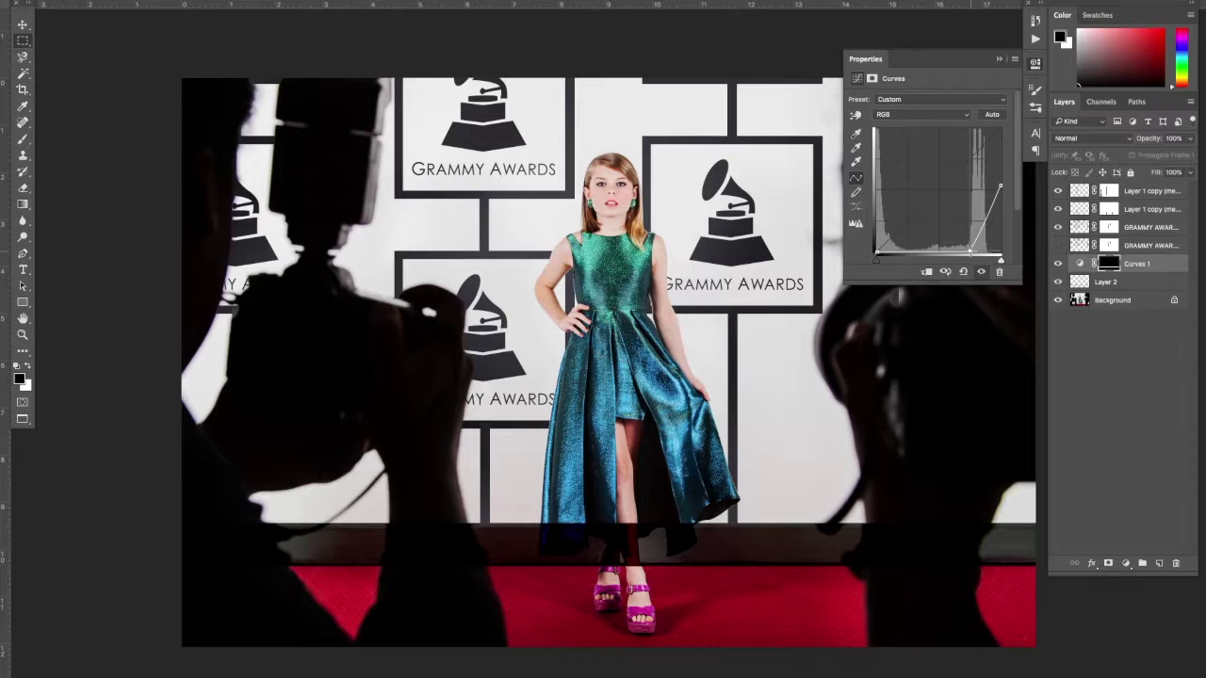
pyautogui.hotkey('ctrl', '+')
pyautogui.press('x')
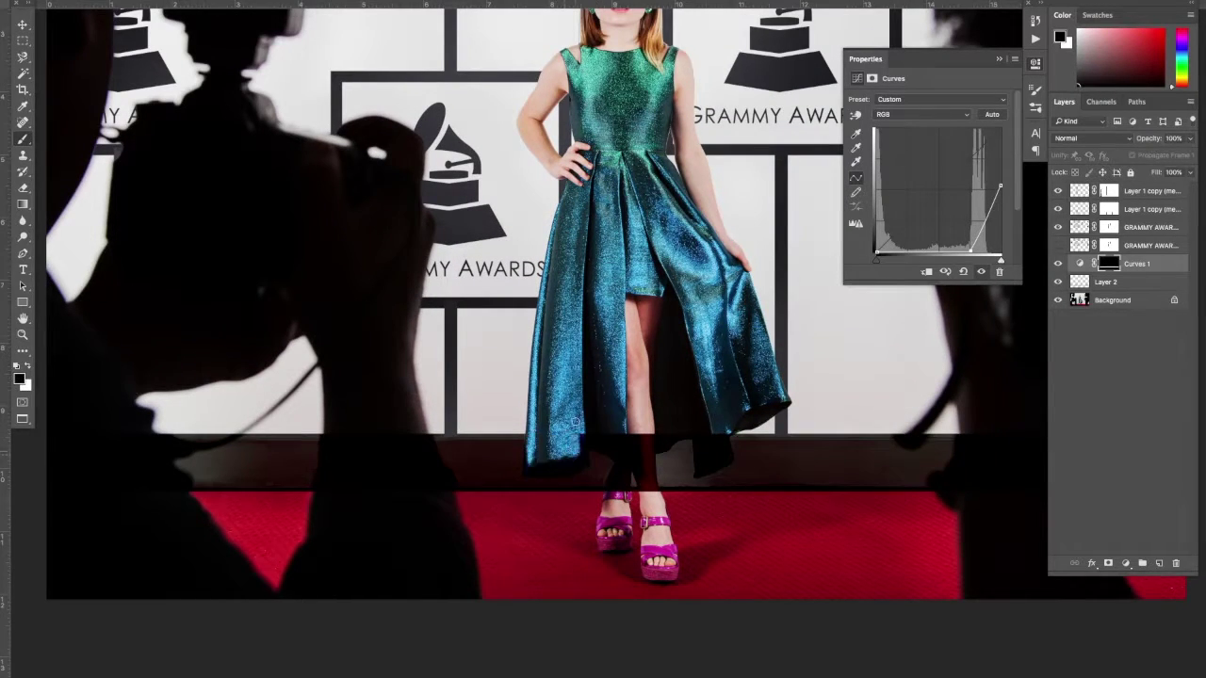
pyautogui.hotkey('ctrl', '+')
pyautogui.moveTo(658, 481); pyautogui.dragTo(639, 599)
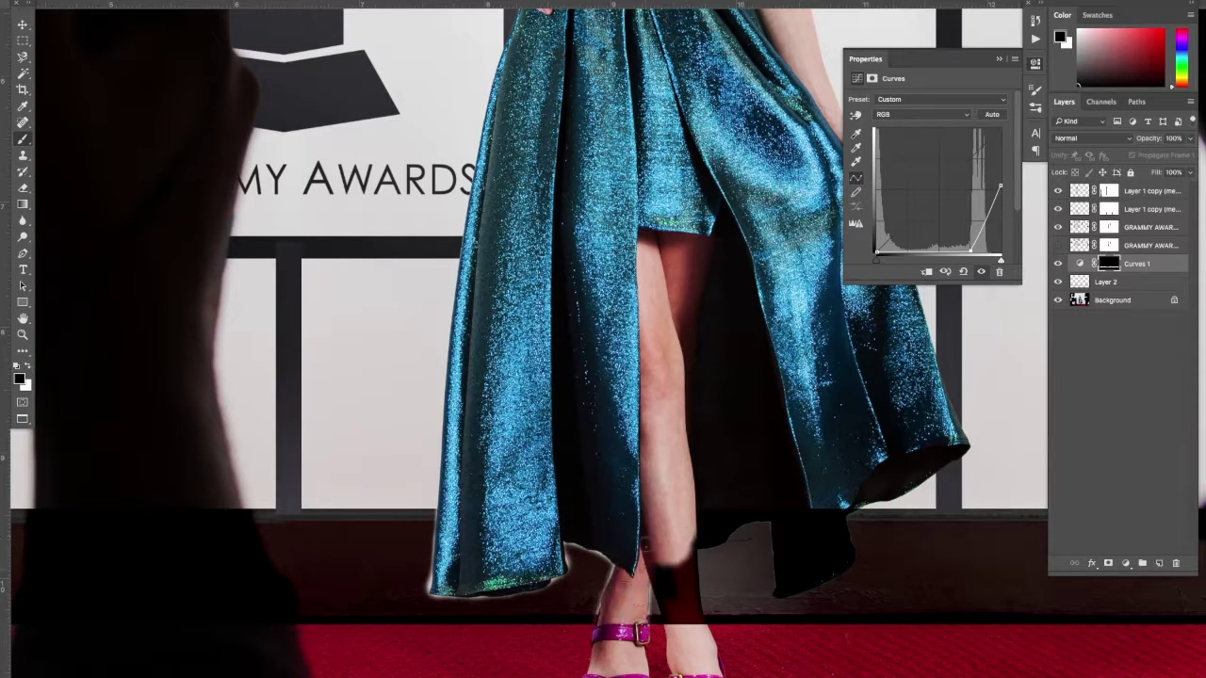
# Step: Darken the white halo along the wall edge and the light strip along the dress's left edge
pyautogui.hotkey('ctrl', '+')
pyautogui.press('x')
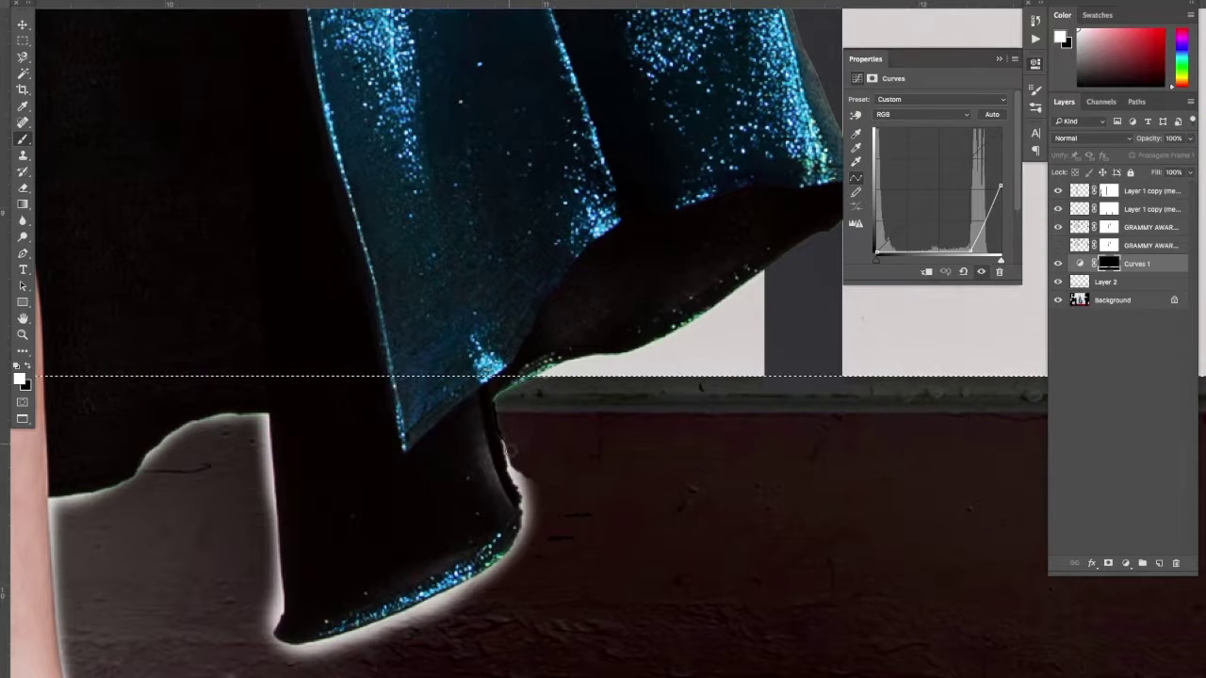
pyautogui.moveTo(527, 517); pyautogui.dragTo(718, 459)
pyautogui.moveTo(584, 523)
pyautogui.mouseDown()
pyautogui.moveTo(680, 471)
pyautogui.moveTo(612, 250)
pyautogui.mouseUp()
pyautogui.moveTo(515, 288)
pyautogui.mouseDown()
pyautogui.moveTo(621, 472)
pyautogui.moveTo(427, 413)
pyautogui.moveTo(616, 429)
pyautogui.mouseUp()
pyautogui.moveTo(519, 429)
pyautogui.mouseDown()
pyautogui.moveTo(143, 487)
pyautogui.moveTo(338, 481)
pyautogui.mouseUp()
pyautogui.moveTo(243, 399); pyautogui.dragTo(270, 135)
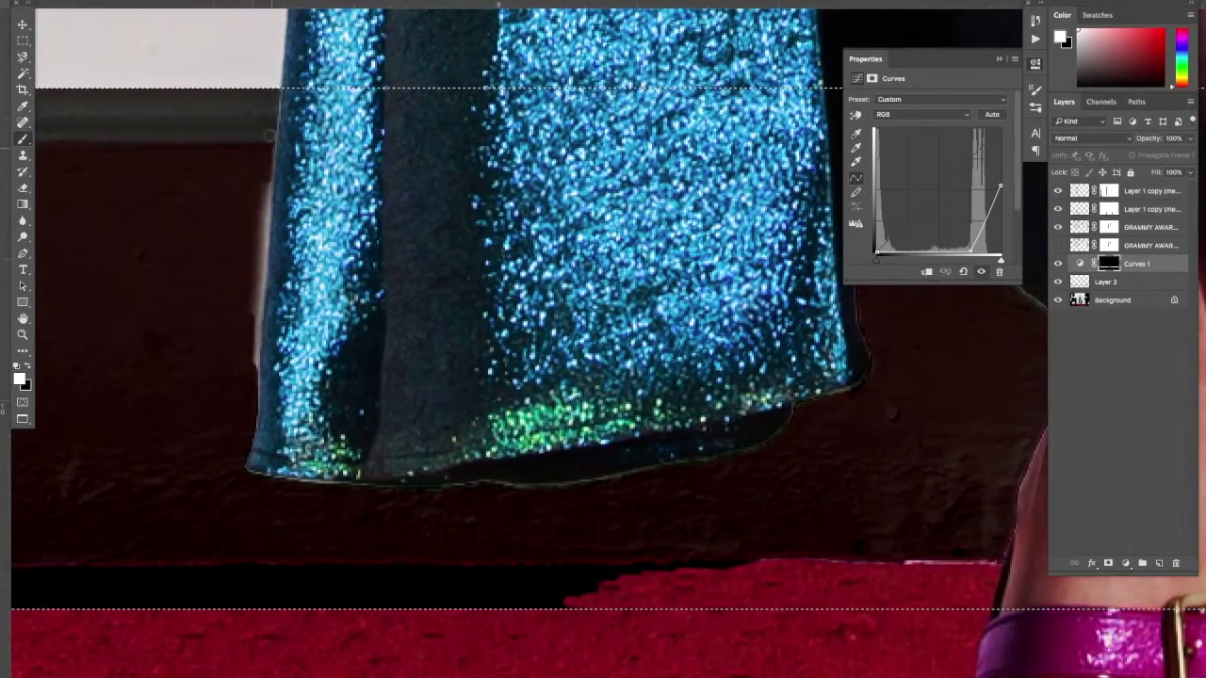
pyautogui.moveTo(243, 289); pyautogui.dragTo(265, 211)
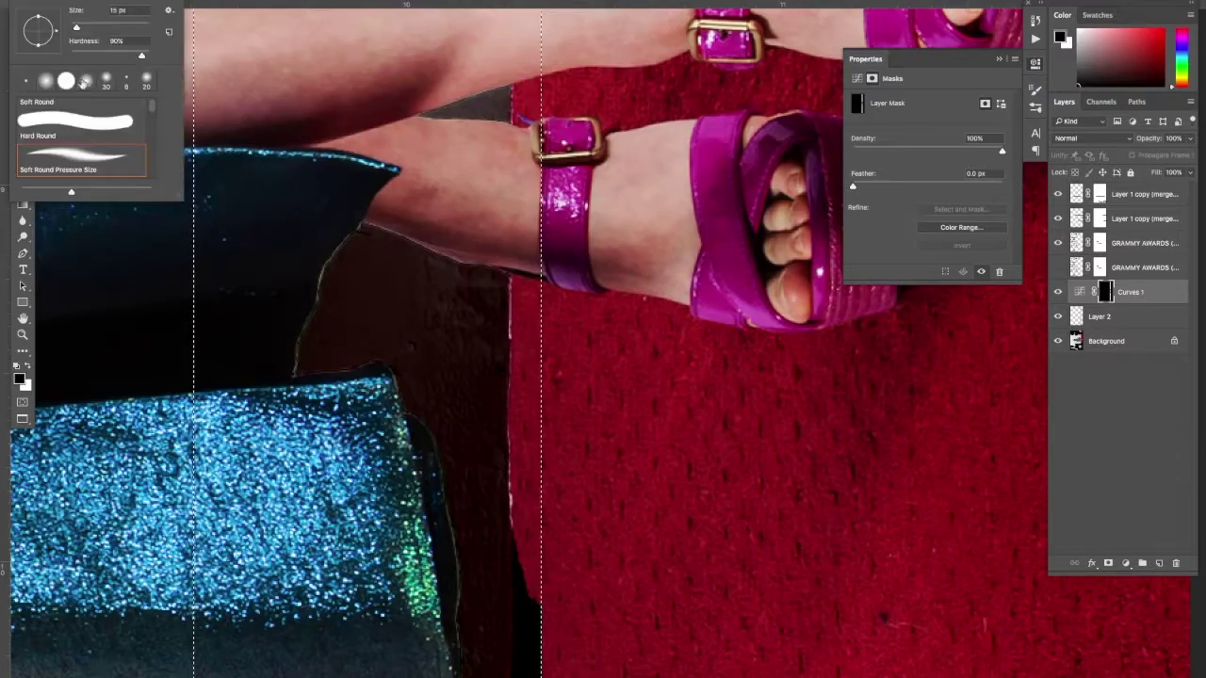
pyautogui.scroll(-5, 566, 457)
pyautogui.scroll(-5, 565, 457)
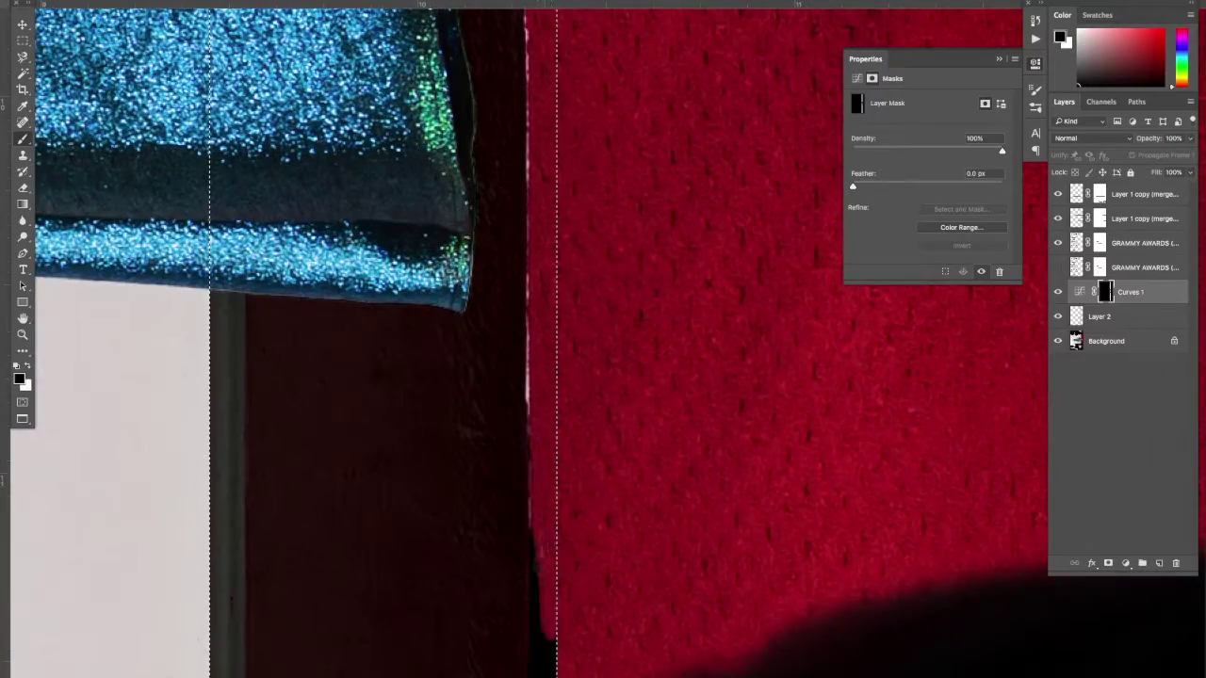
pyautogui.scroll(-3, 565, 457)
pyautogui.scroll(8, 504, 454)
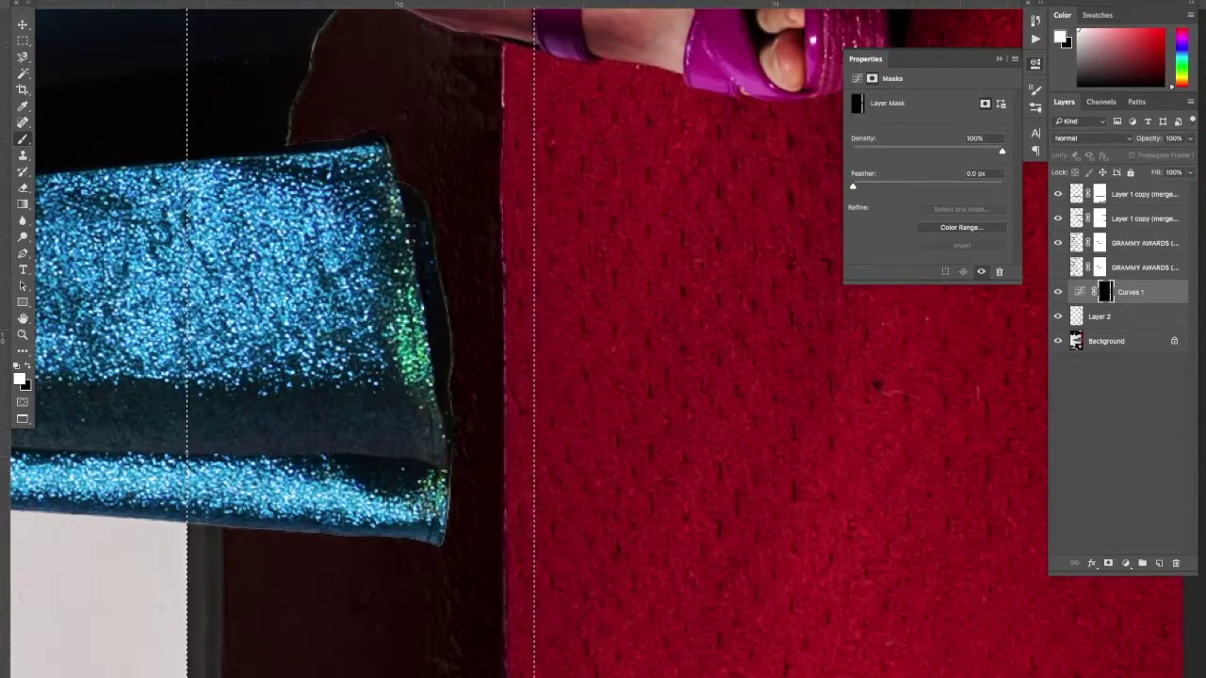
pyautogui.scroll(5, 516, 339)
pyautogui.scroll(8, 516, 340)
pyautogui.scroll(10, 516, 339)
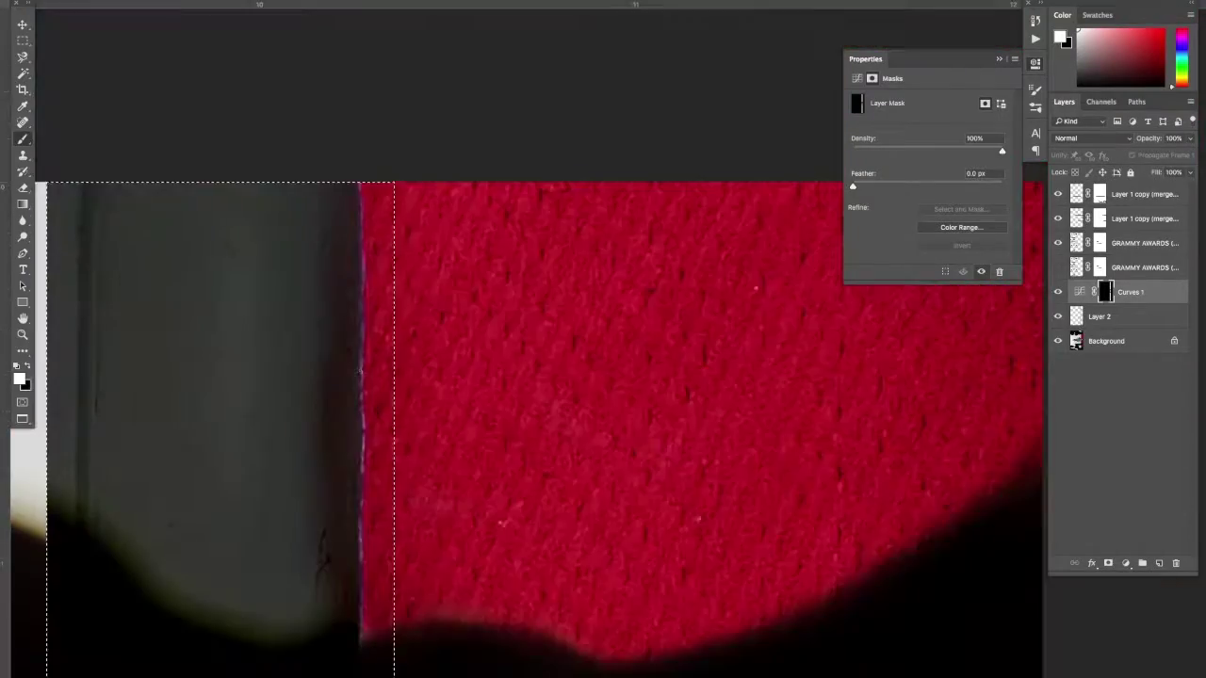
pyautogui.scroll(-5, 362, 491)
pyautogui.scroll(-5, 503, 462)
pyautogui.scroll(-2, 525, 294)
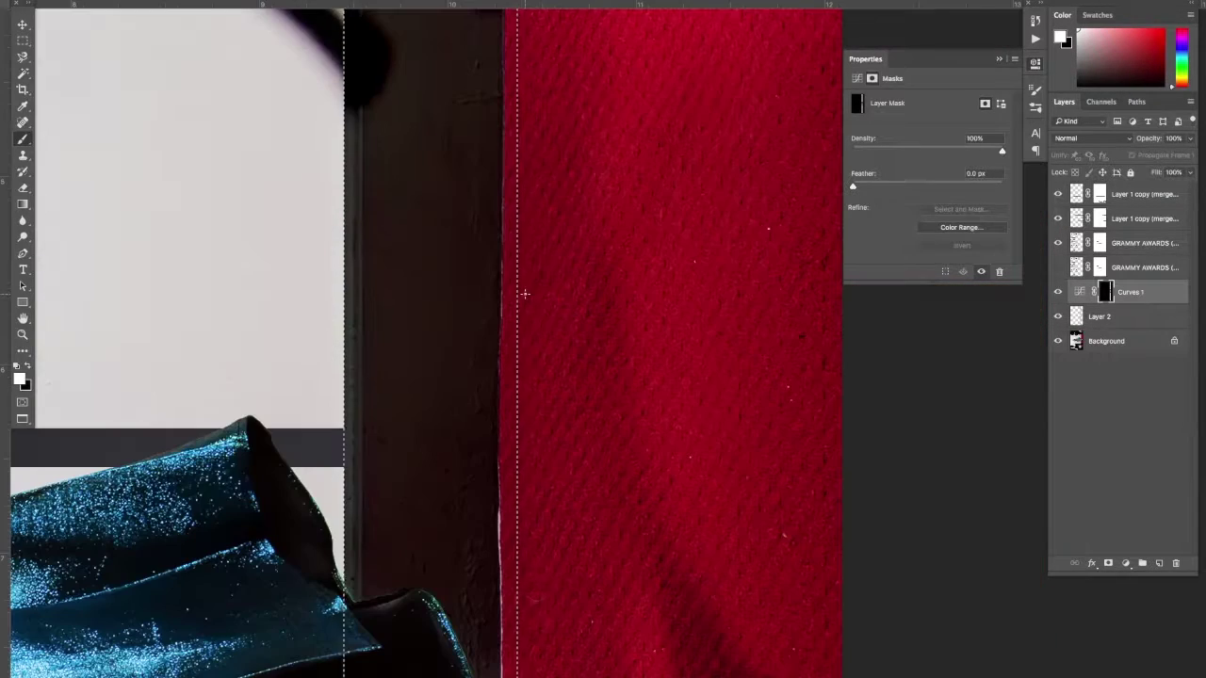
pyautogui.scroll(-5, 488, 311)
pyautogui.scroll(-3, 492, 311)
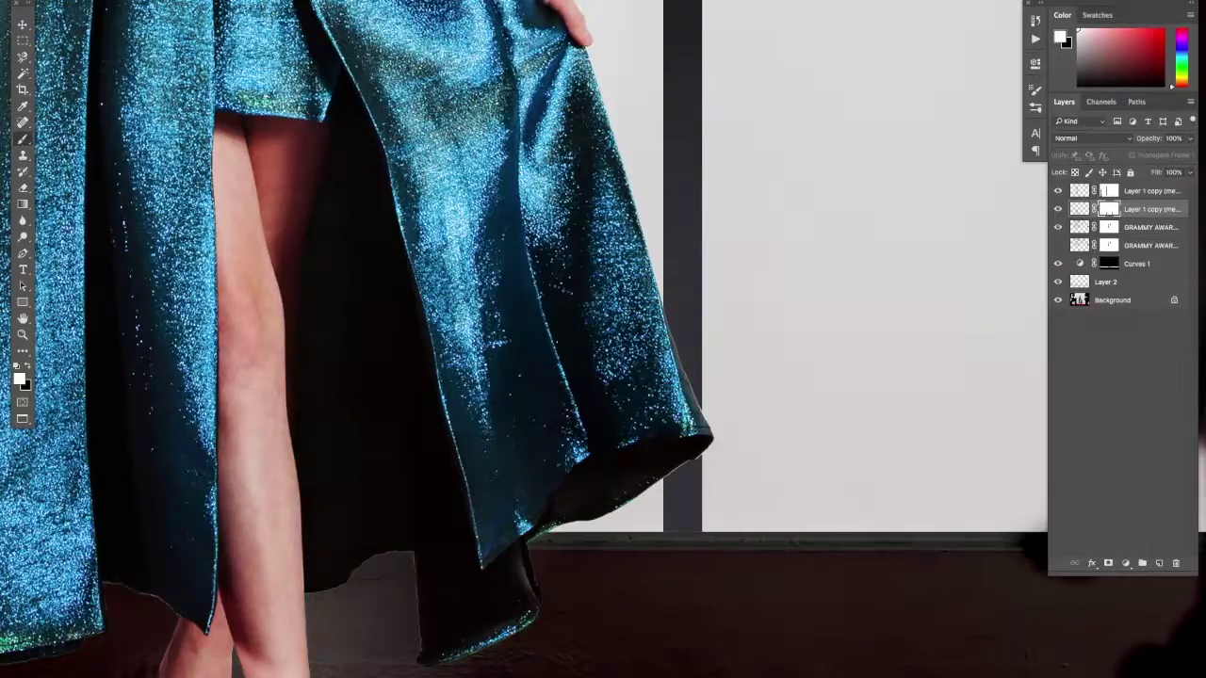
pyautogui.scroll(2, 602, 358)
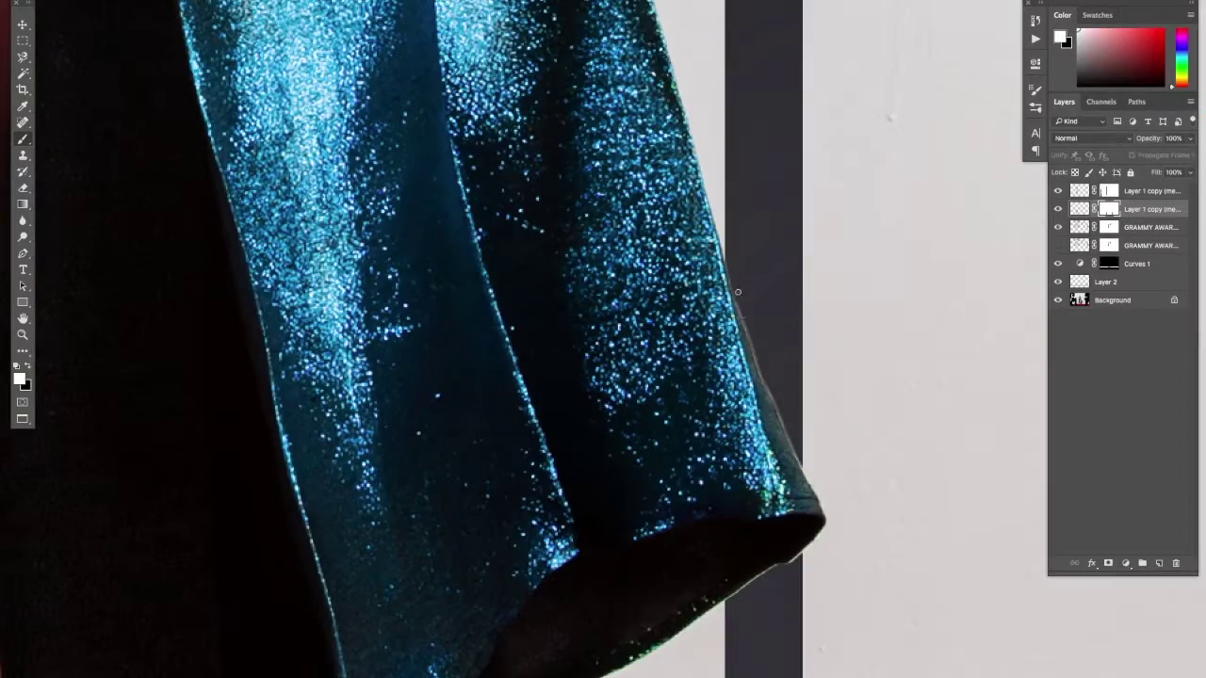